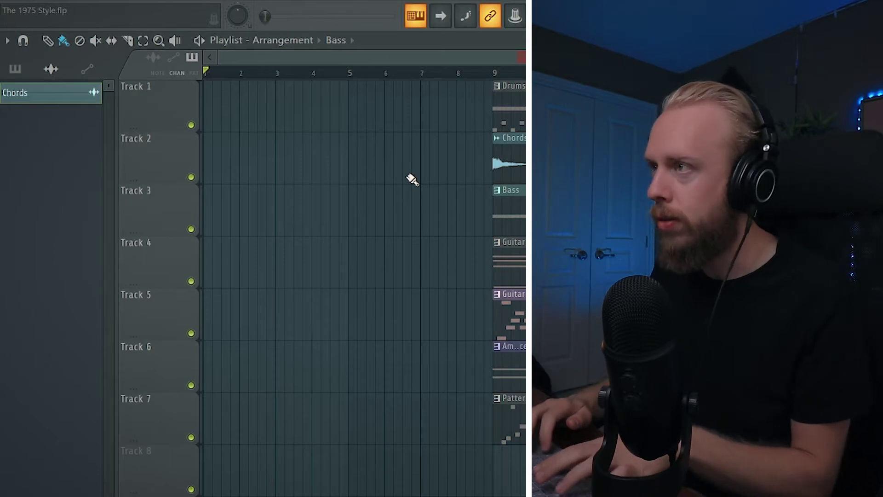
# Add a time marker named Intro at bar 1 of the playlist.
pyautogui.hotkey('alt', 't')
pyautogui.write('Intro')
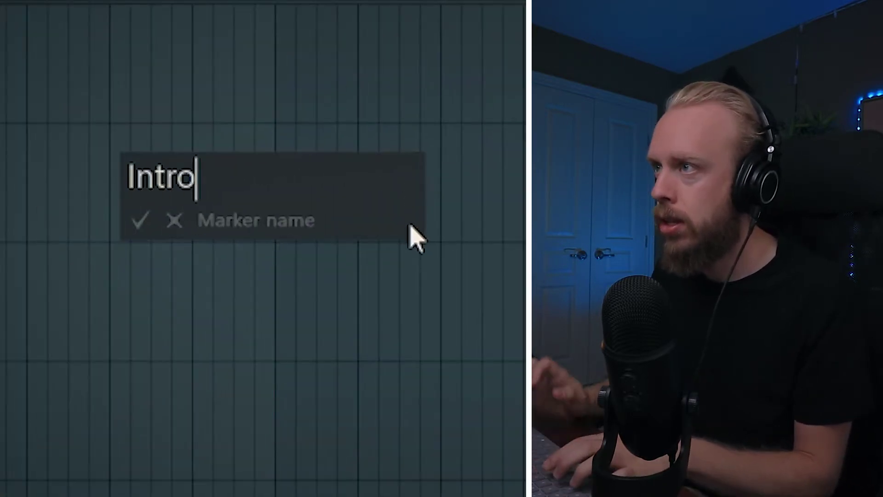
pyautogui.press('Return')
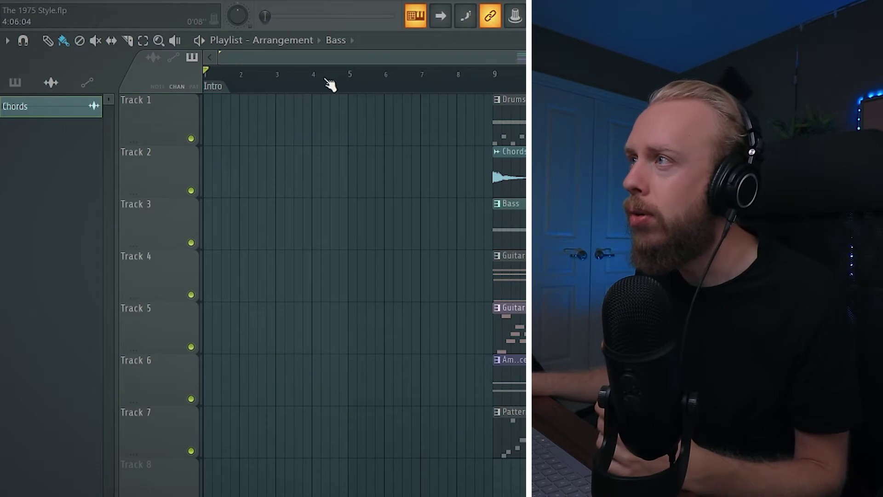
# Add a time marker named Verse 1 and move it to bar 9, where the existing clips begin.
pyautogui.hotkey('alt', 't')
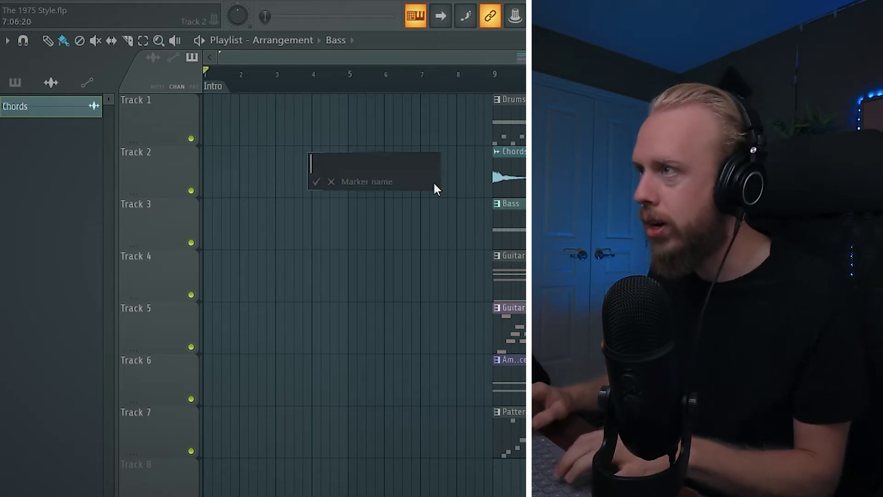
pyautogui.write('Verse 1')
pyautogui.press('Return')
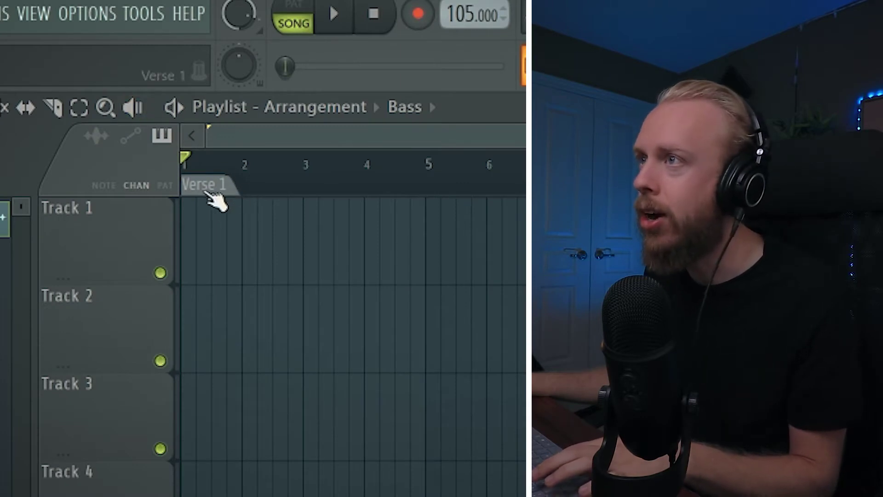
pyautogui.moveTo(218, 190); pyautogui.dragTo(460, 165)
pyautogui.moveTo(290, 165); pyautogui.dragTo(515, 170)
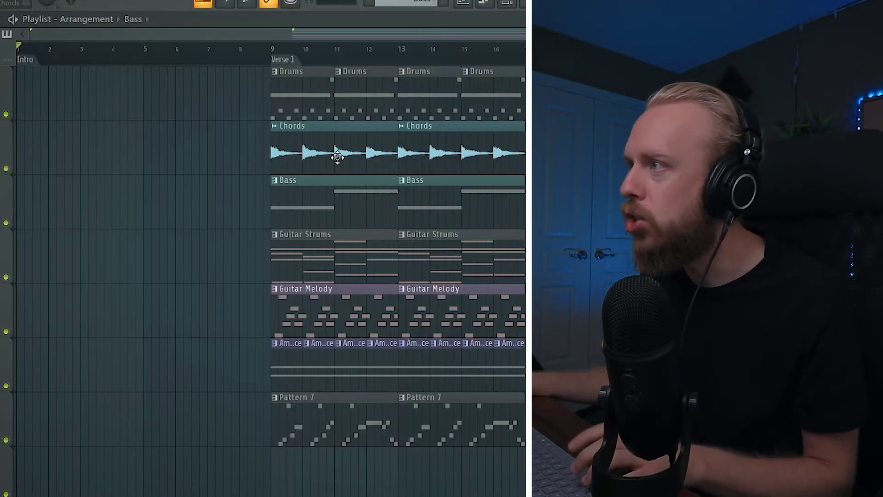
# Copy the two Chords clips from Verse 1 into the intro, starting at bar 1.
pyautogui.moveTo(496, 156); pyautogui.dragTo(331, 156)
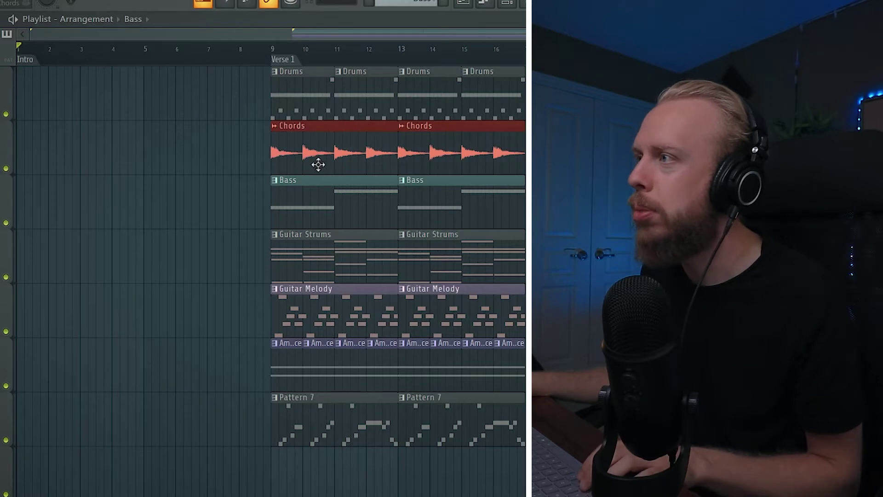
pyautogui.hotkey('ctrl', 'd')
pyautogui.click(336, 149)
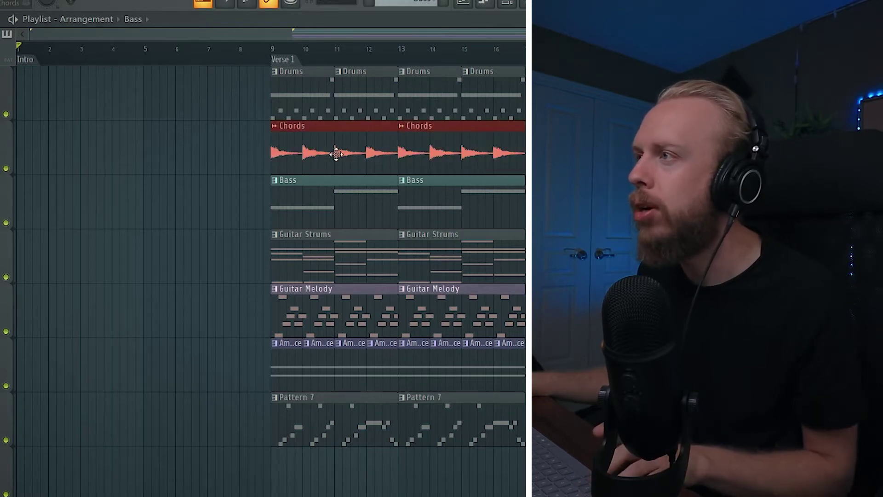
pyautogui.moveTo(336, 149); pyautogui.dragTo(82, 149)
pyautogui.click(118, 240)
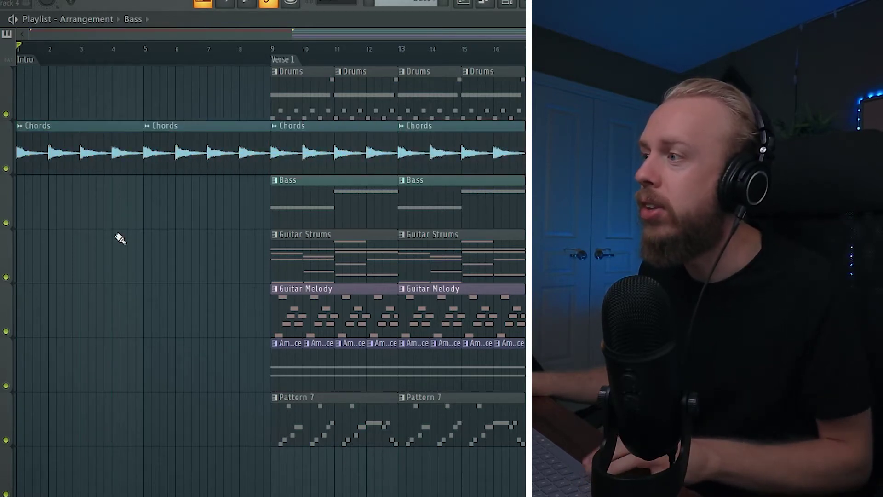
# Play the intro, and copy four Ambience clips into its second half, starting at bar 5.
pyautogui.press('space')
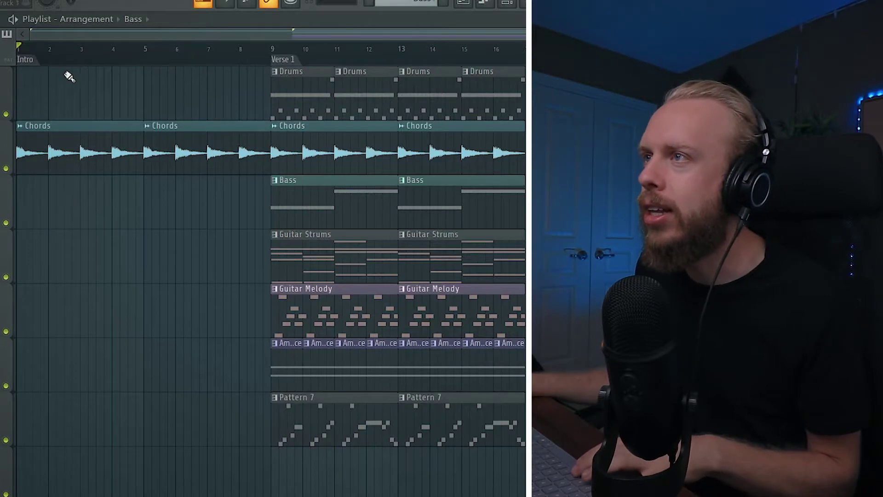
pyautogui.scroll(1, 115, 37)
pyautogui.hscroll(-1, 154, 48)
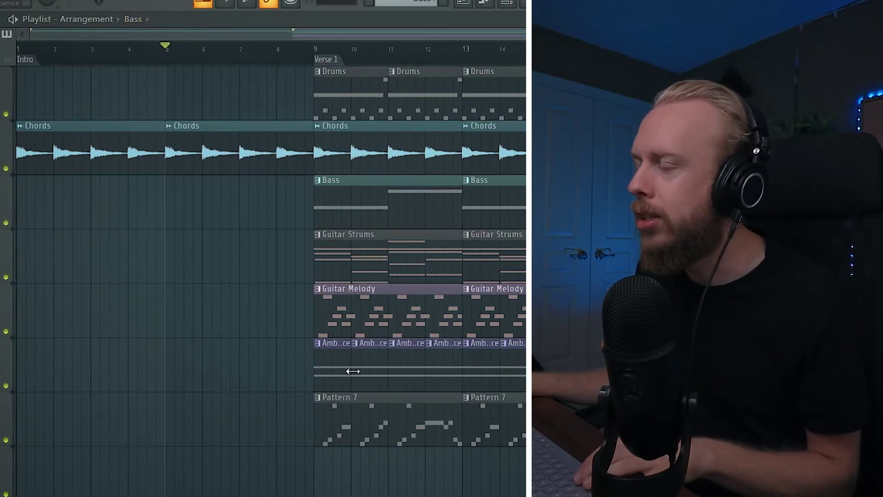
pyautogui.moveTo(370, 373); pyautogui.dragTo(305, 367)
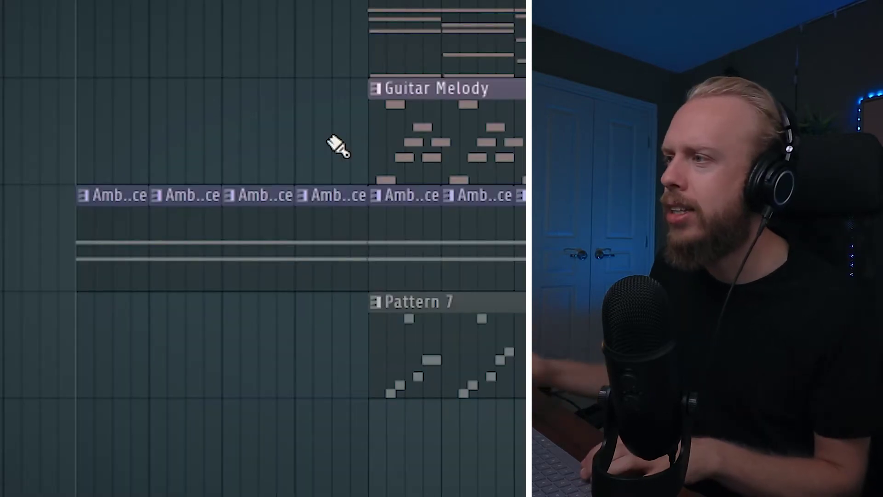
# Copy one Guitar Melody clip to bar 5 of the intro while listening to playback.
pyautogui.press('space')
pyautogui.keyDown('ctrl'); pyautogui.click(395, 162); pyautogui.keyUp('ctrl')
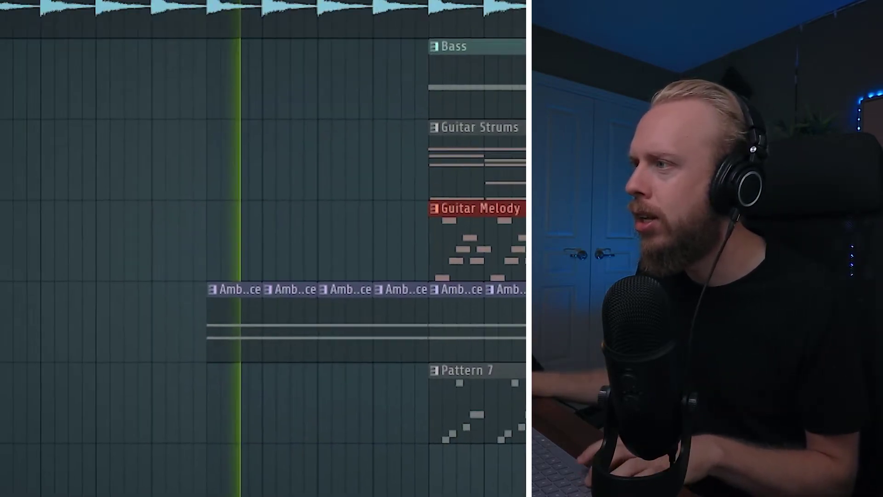
pyautogui.moveTo(516, 259); pyautogui.dragTo(388, 259)
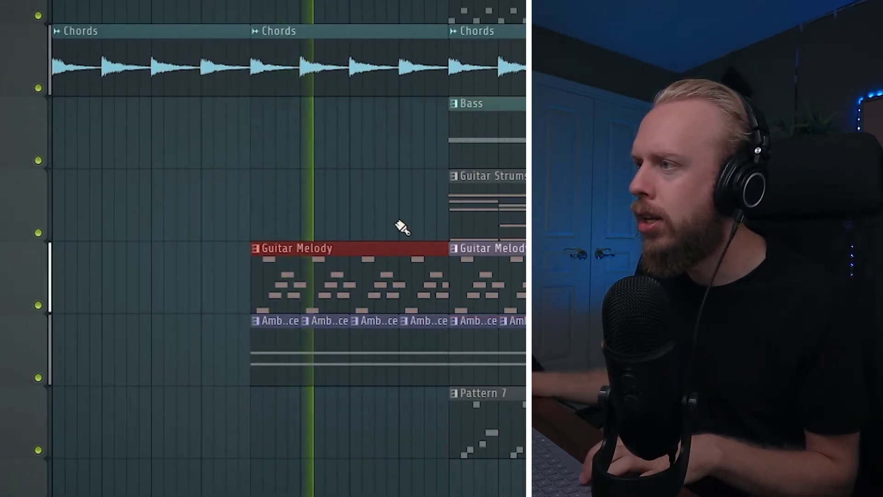
pyautogui.hotkey('ctrl', 'd')
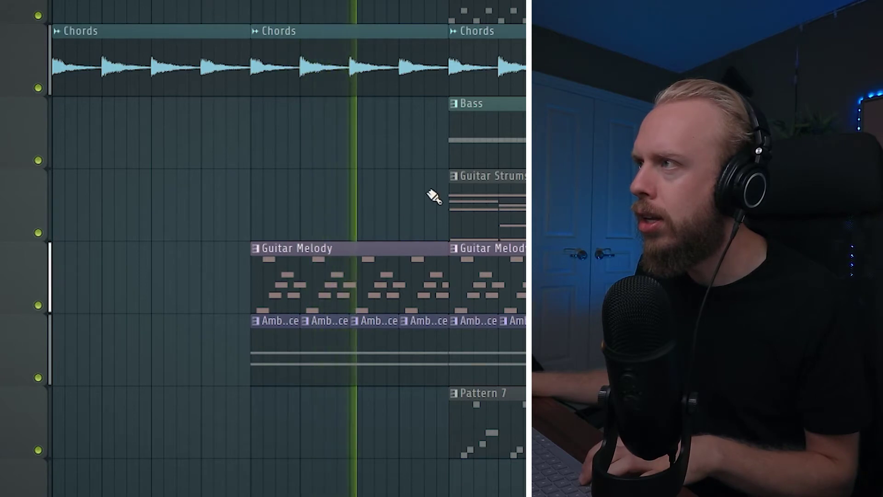
pyautogui.scroll(1, 350, 248)
pyautogui.hscroll(-1, 289, 248)
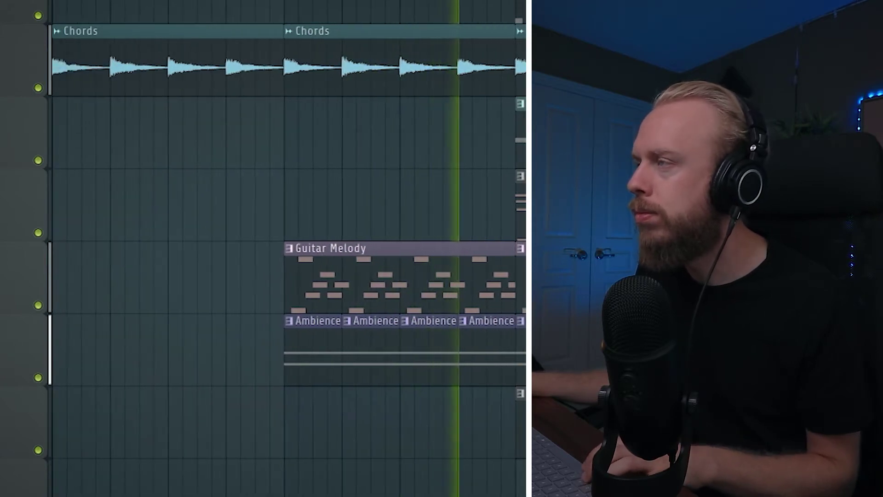
pyautogui.scroll(-1, 289, 248)
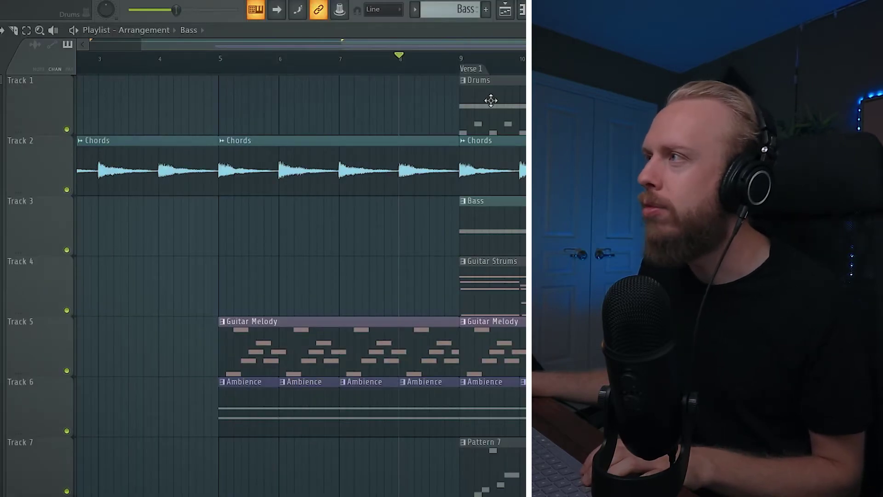
# Open the Drums pattern's notes and build a drum fill, adding C3 and D3 hits in the half bar before the main beat.
pyautogui.doubleClick(491, 100)
pyautogui.scroll(3, 359, 111)
pyautogui.hotkey('ctrl', 'a')
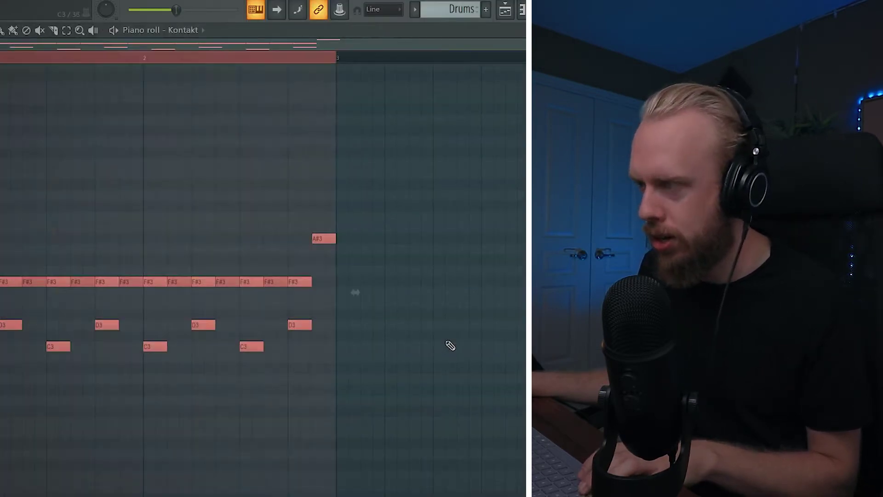
pyautogui.click(82, 326)
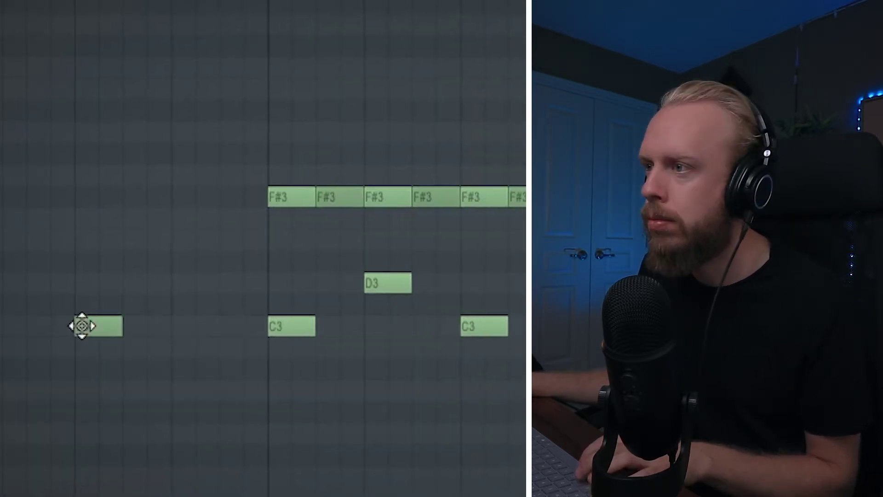
pyautogui.click(175, 283)
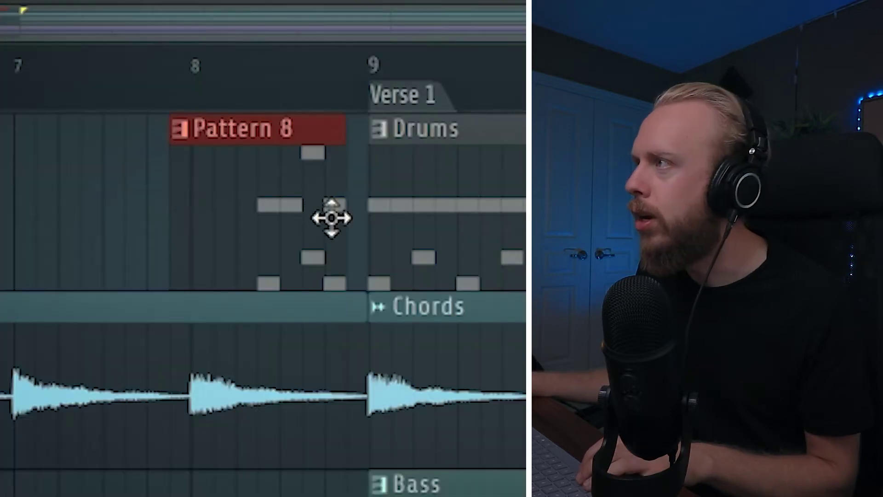
# Align the drum fill clip on Track 1 with bar 8, directly before Verse 1, and play the transition.
pyautogui.moveTo(331, 219); pyautogui.dragTo(353, 219)
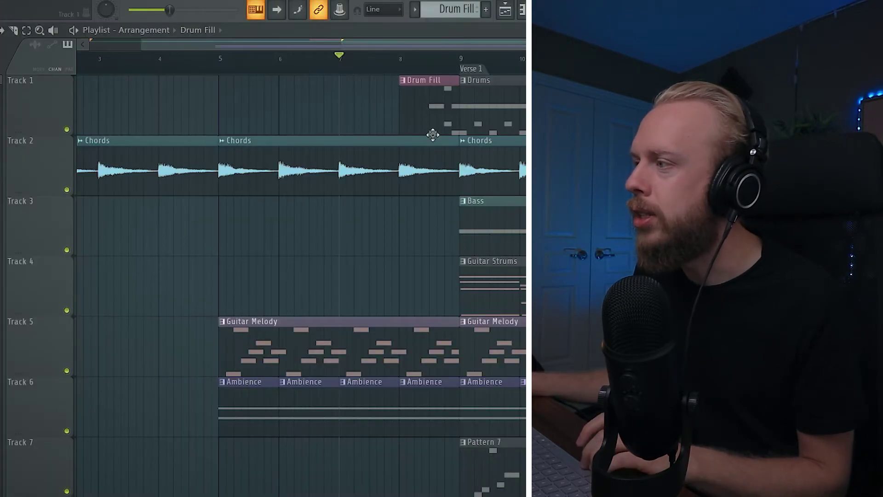
pyautogui.press('space')
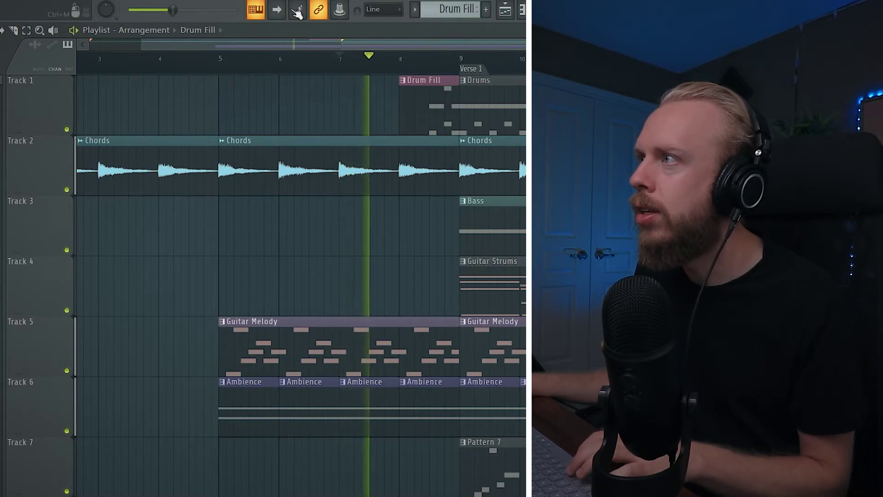
# Move the two Pattern 7 clips out of Verse 1 to bar 25.
pyautogui.scroll(-2, 363, 65)
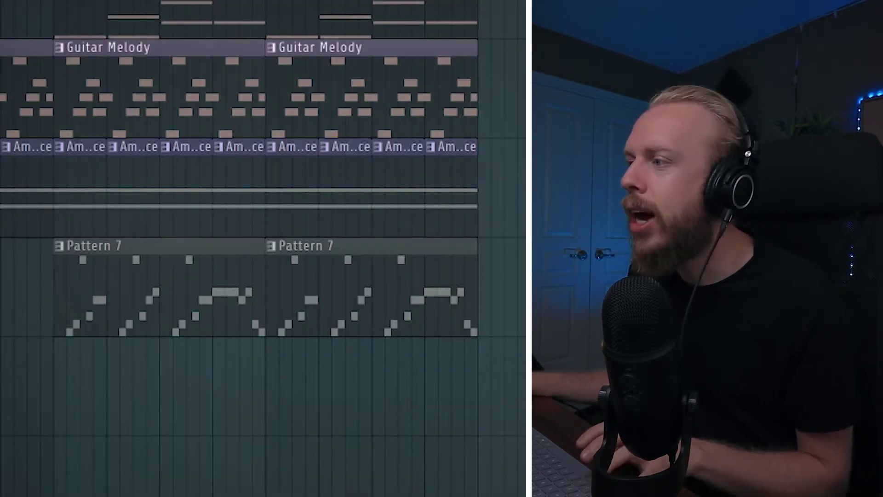
pyautogui.moveTo(525, 189); pyautogui.dragTo(2, 189)
pyautogui.moveTo(525, 386); pyautogui.dragTo(105, 313)
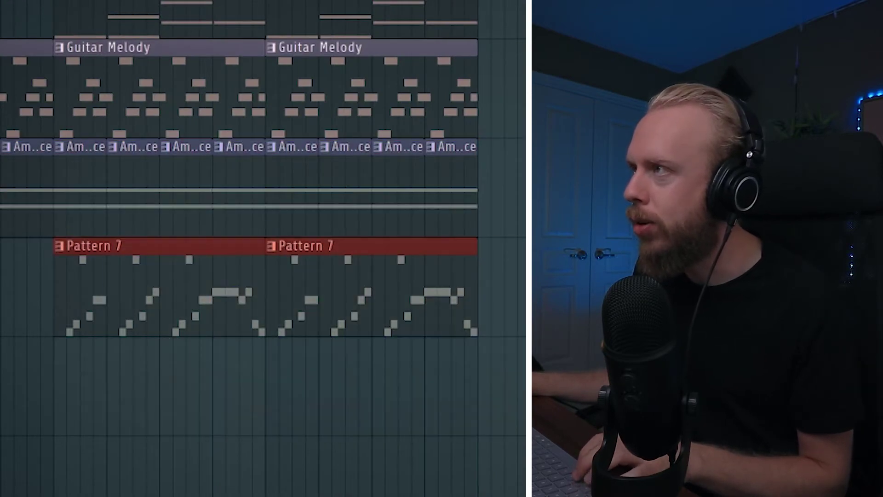
pyautogui.moveTo(110, 247); pyautogui.dragTo(448, 311)
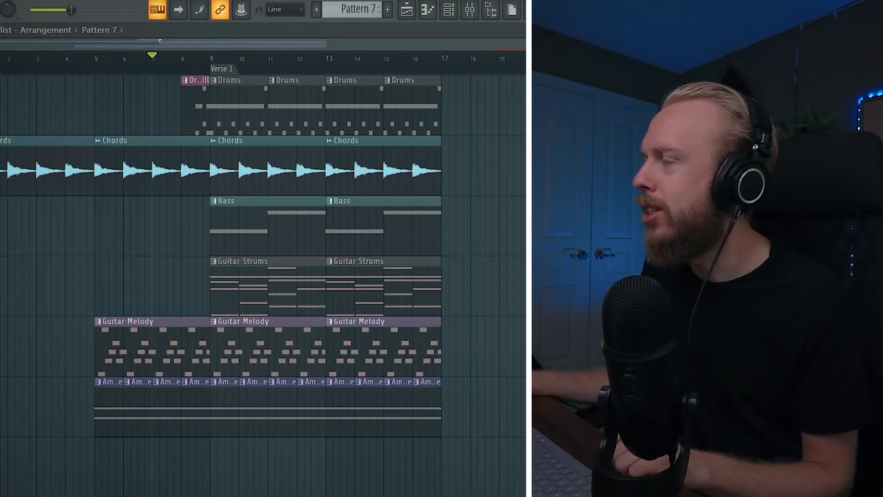
# Duplicate all Verse 1 clips from bar 9 onward so the copies start at bar 17.
pyautogui.moveTo(524, 479); pyautogui.dragTo(501, 115)
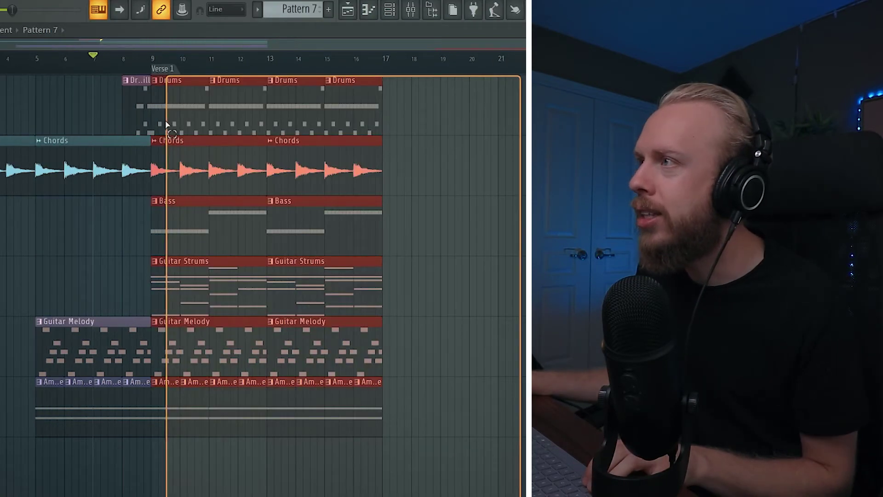
pyautogui.moveTo(442, 114); pyautogui.dragTo(500, 120)
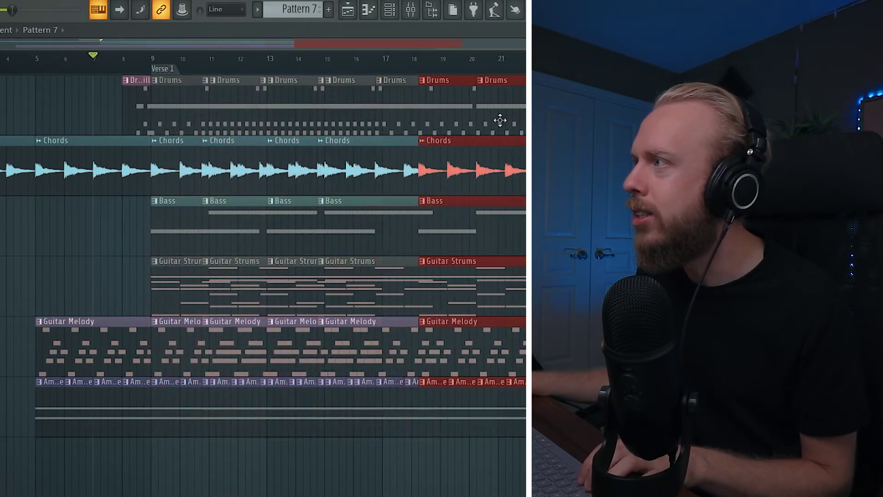
pyautogui.hotkey('ctrl', 'z')
pyautogui.moveTo(647, 495); pyautogui.dragTo(571, 50)
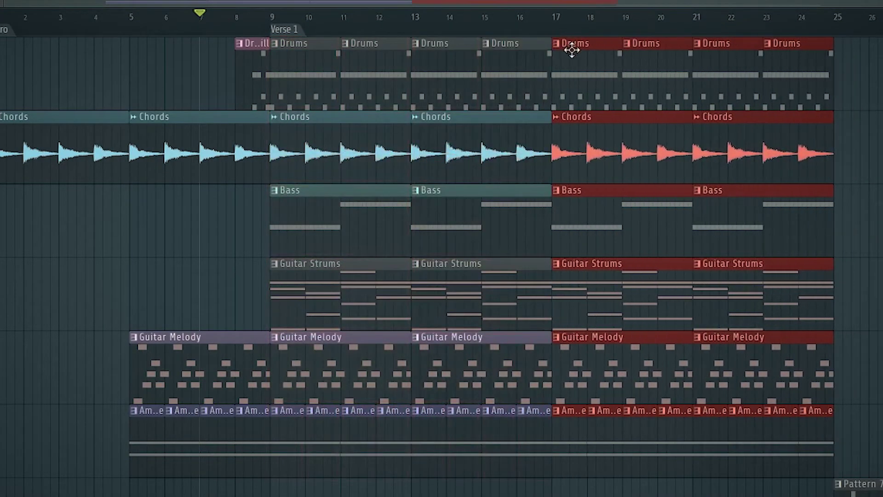
pyautogui.hotkey('ctrl', 'd')
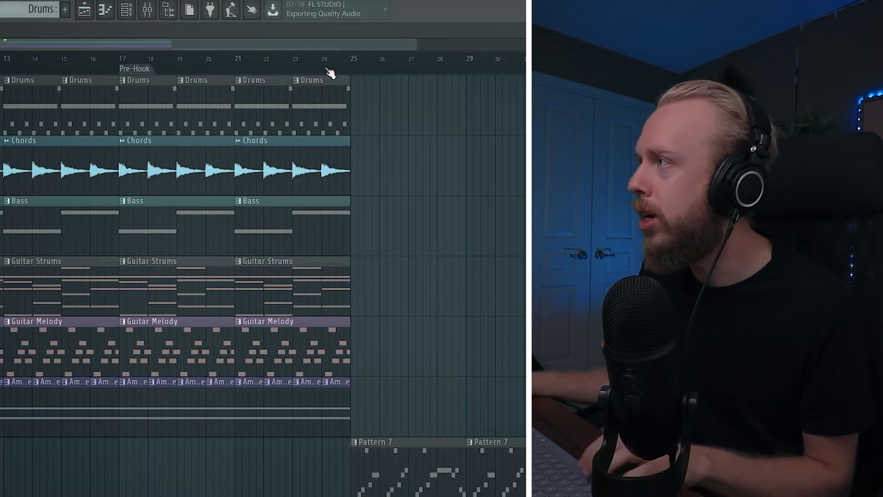
# Duplicate all Pre-Hook clips so the copies start at bar 25, above the Pattern 7 clips.
pyautogui.scroll(-2, 468, 69)
pyautogui.moveTo(407, 415); pyautogui.dragTo(270, 229)
pyautogui.moveTo(131, 232); pyautogui.dragTo(18, 75)
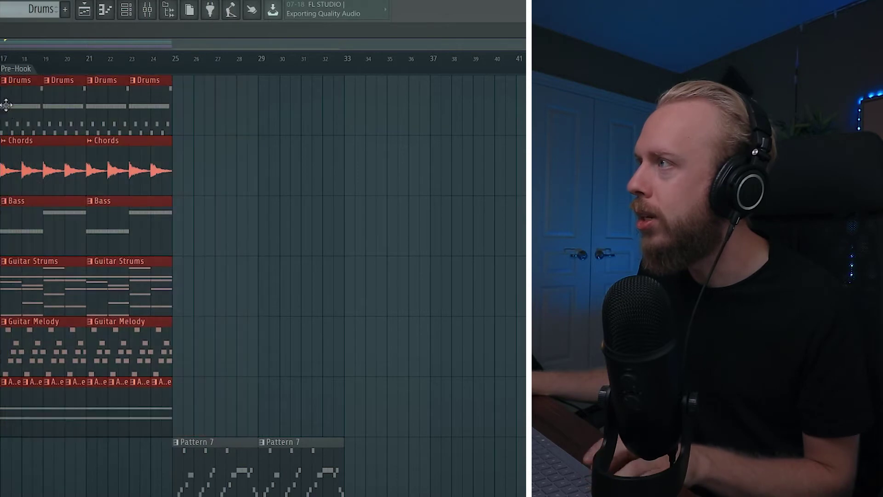
pyautogui.hotkey('ctrl', 'b')
pyautogui.moveTo(191, 103); pyautogui.dragTo(191, 103)
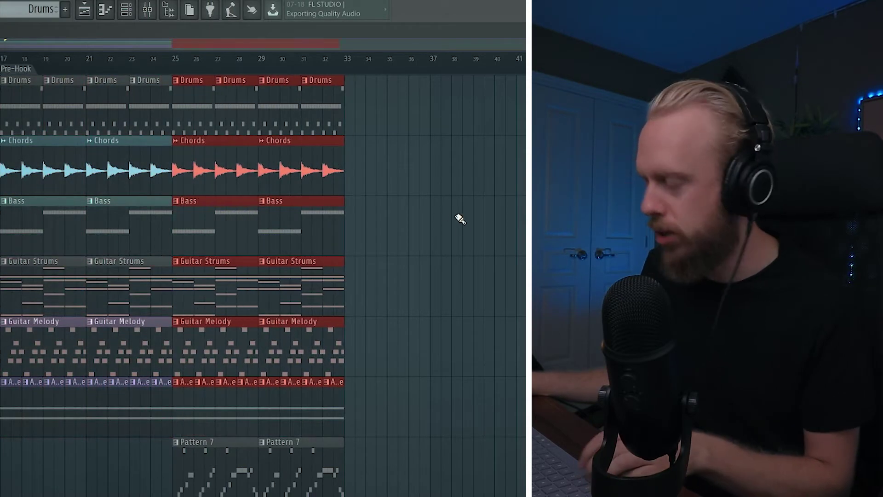
pyautogui.hotkey('ctrl', 'd')
# Add a time marker named Hook at bar 25.
pyautogui.hotkey('alt', 't')
pyautogui.write('H')
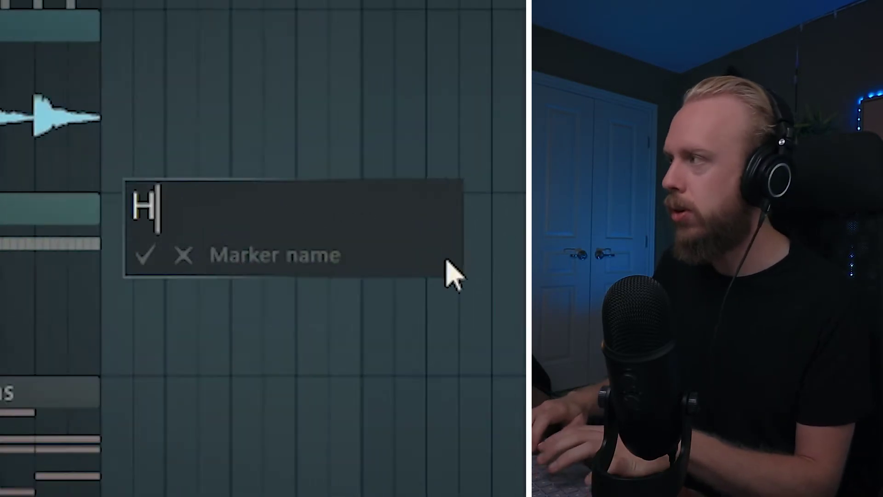
pyautogui.press('Return')
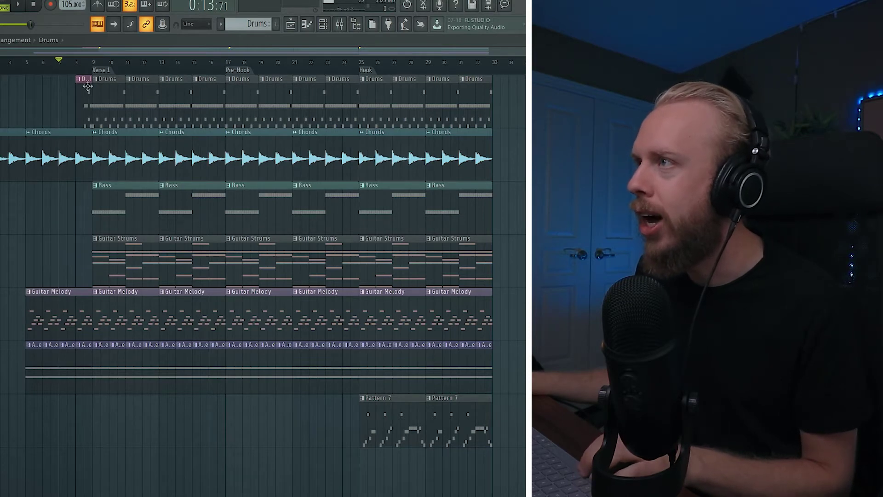
# Delete the Guitar Melody and Ambience clips from Verse 1, between bars 9 and 17.
pyautogui.scroll(2, 79, 65)
pyautogui.moveTo(136, 320); pyautogui.dragTo(248, 312)
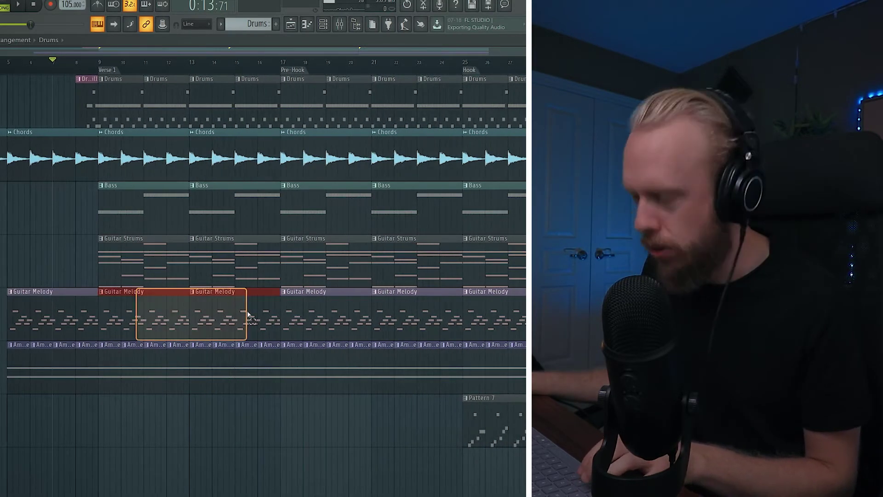
pyautogui.press('Delete')
pyautogui.moveTo(271, 363); pyautogui.dragTo(120, 363)
pyautogui.press('Delete')
# Check the Guitar Strums clips in Verse 1 and play the transition from the drum fill into the verse.
pyautogui.moveTo(142, 276); pyautogui.dragTo(240, 253)
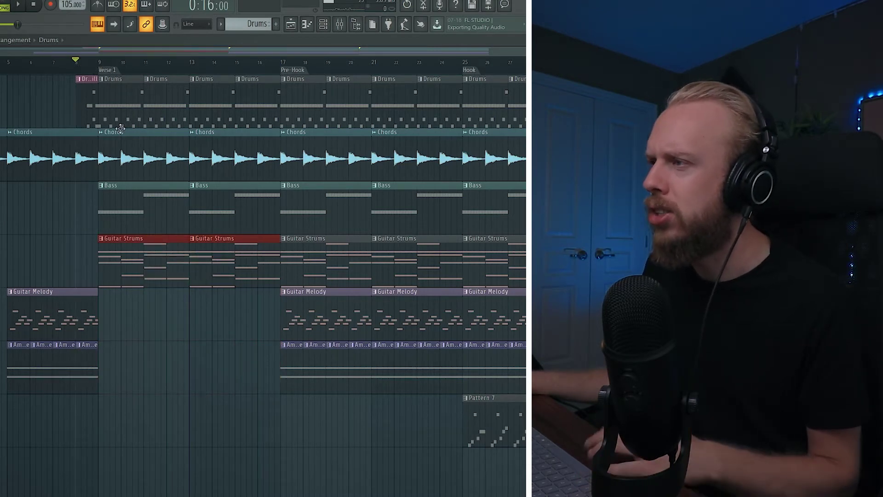
pyautogui.click(235, 351)
pyautogui.press('space')
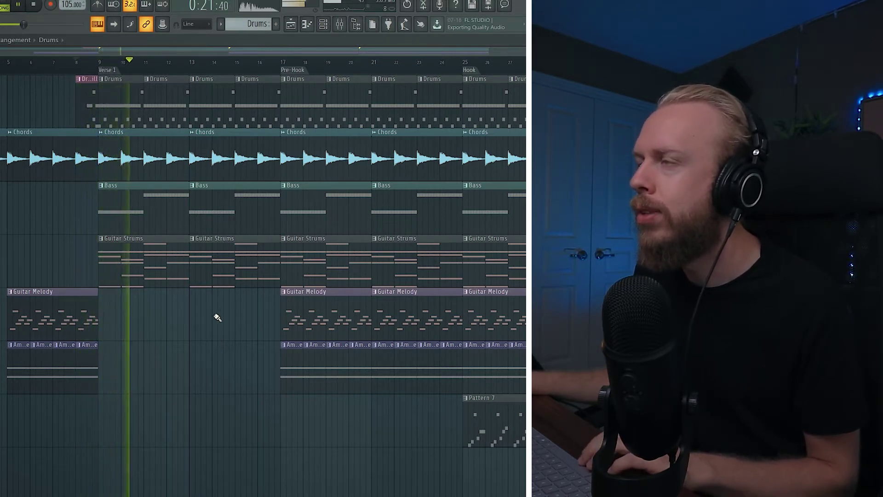
# Play through Verse 1 and the end of the first Pre-Hook to review how the sections flow.
pyautogui.press('space')
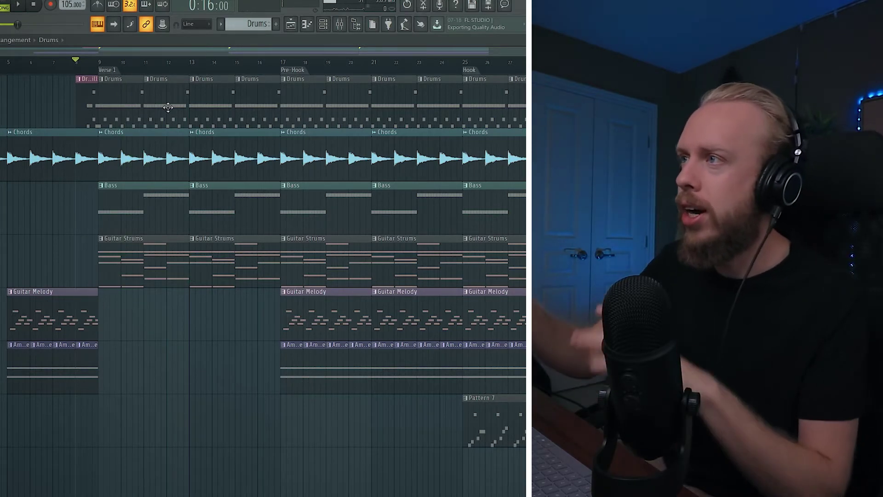
pyautogui.scroll(-1, 115, 79)
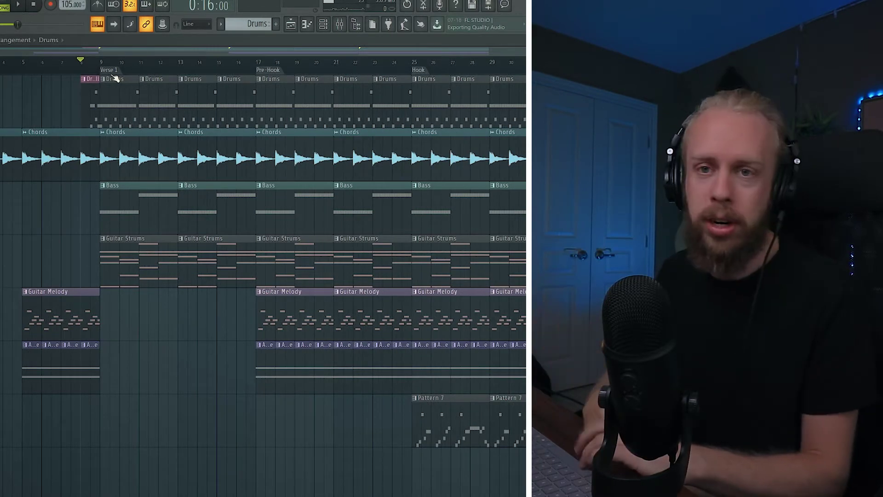
pyautogui.press('space')
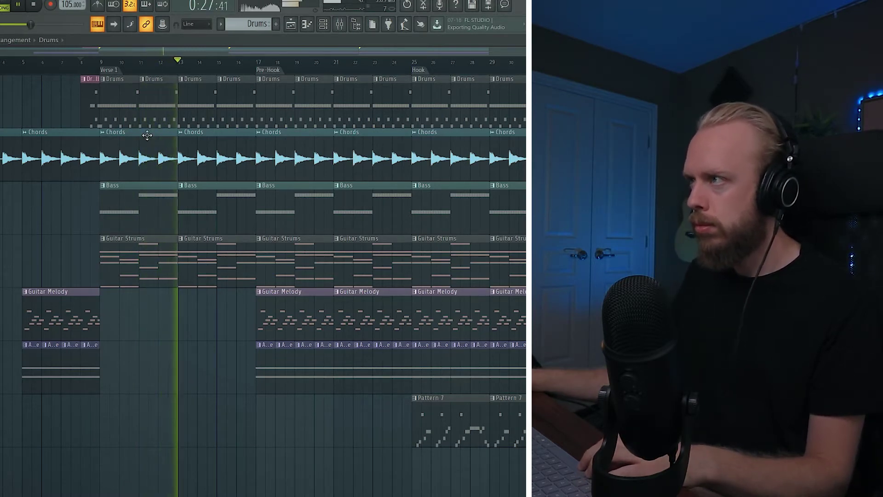
pyautogui.scroll(-2, 257, 62)
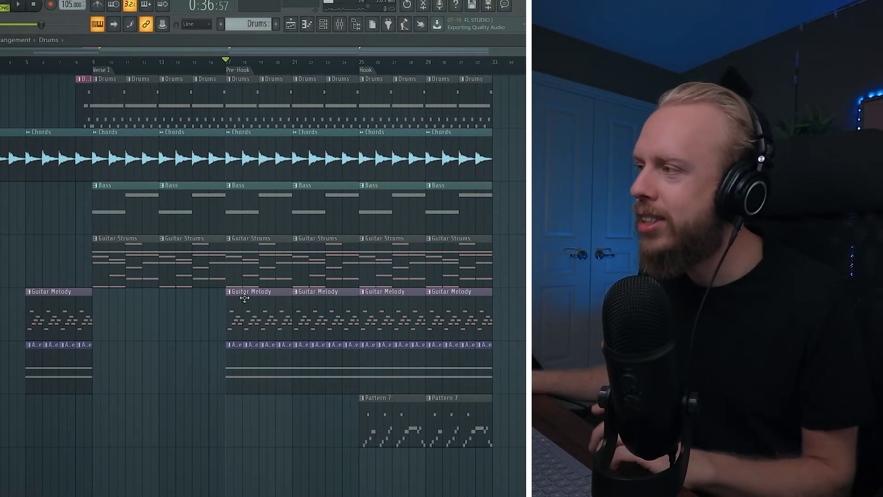
pyautogui.press('space')
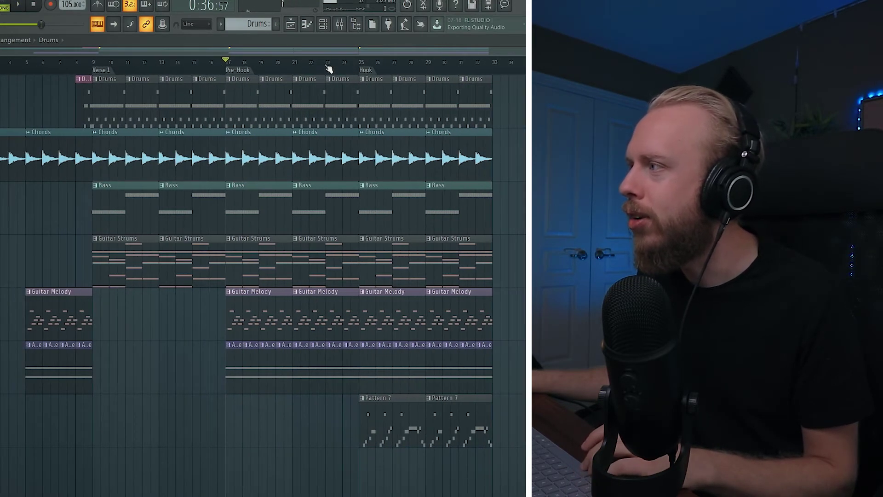
pyautogui.scroll(2, 328, 68)
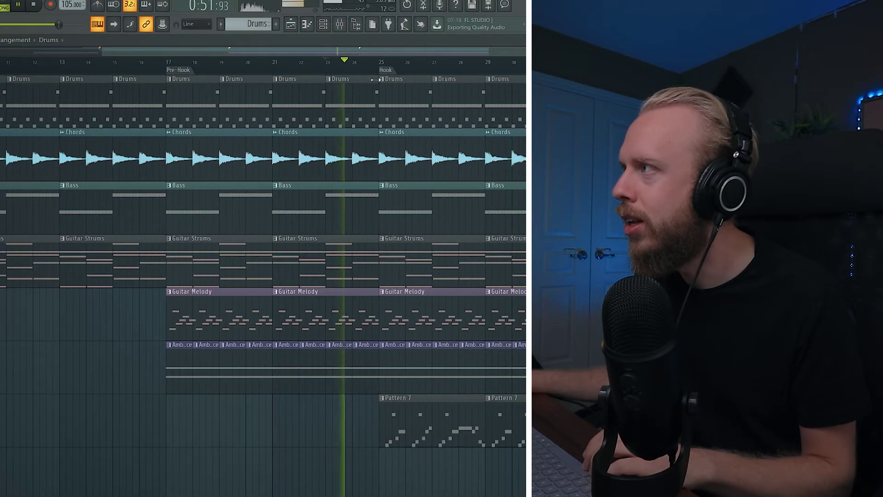
pyautogui.press('space')
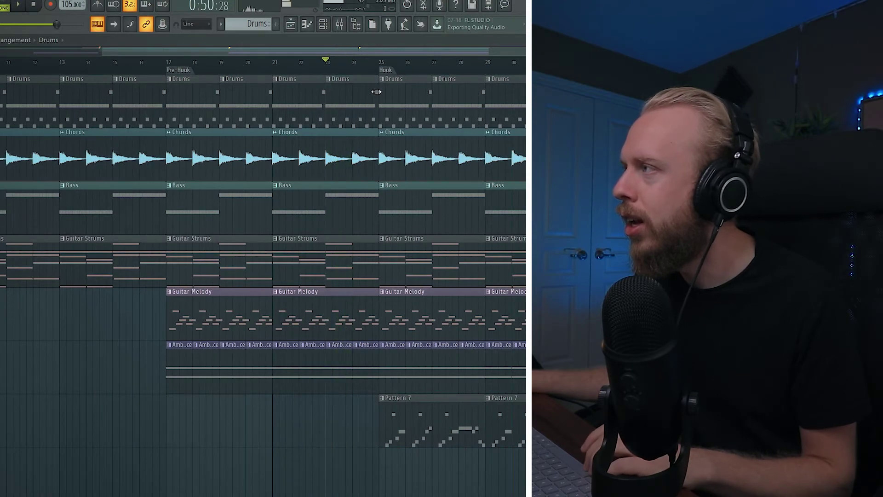
# Replace bar 24 of the Pre-Hook drums with a Drum Fill clip and play the transition into the Hook.
pyautogui.scroll(-2, 184, 134)
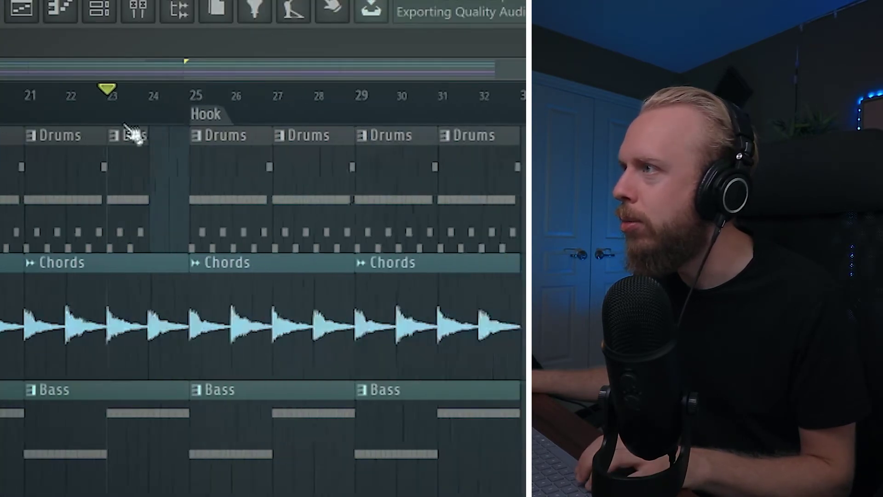
pyautogui.click(170, 197)
pyautogui.moveTo(169, 197)
pyautogui.mouseDown()
pyautogui.moveTo(151, 209)
pyautogui.moveTo(162, 208)
pyautogui.mouseUp()
pyautogui.scroll(2, 152, 116)
pyautogui.press('space')
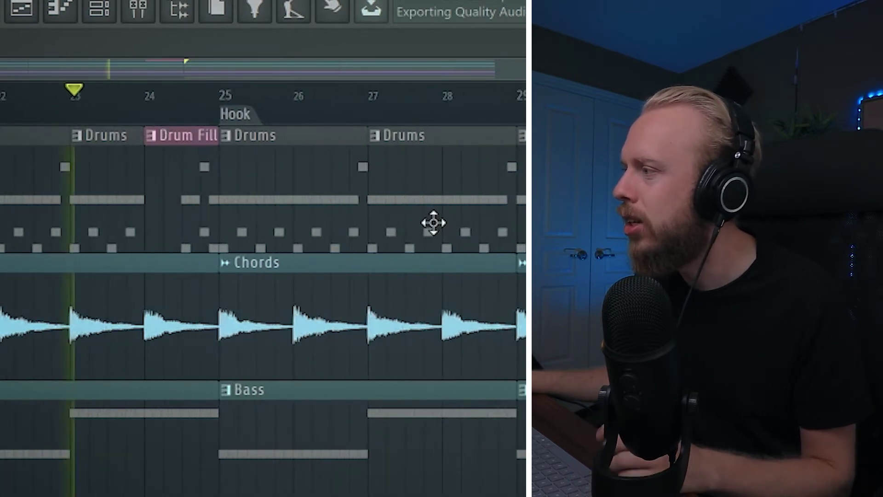
pyautogui.scroll(-1, 330, 114)
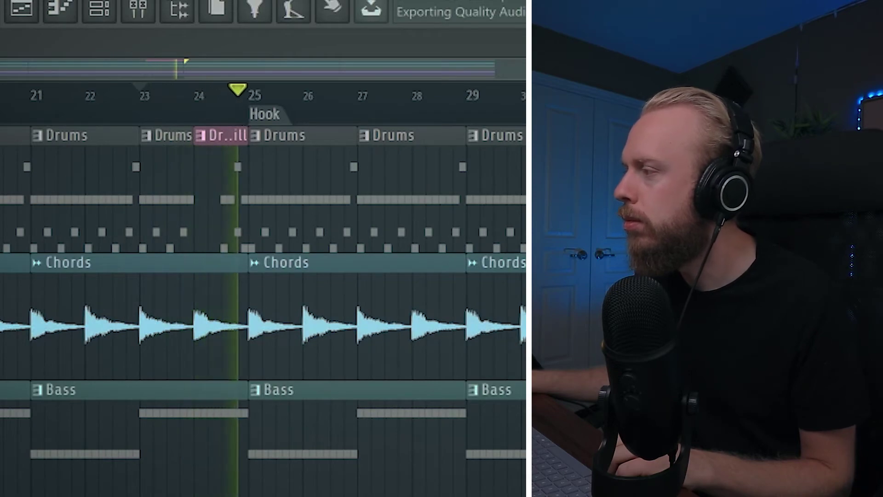
pyautogui.scroll(-2, 495, 38)
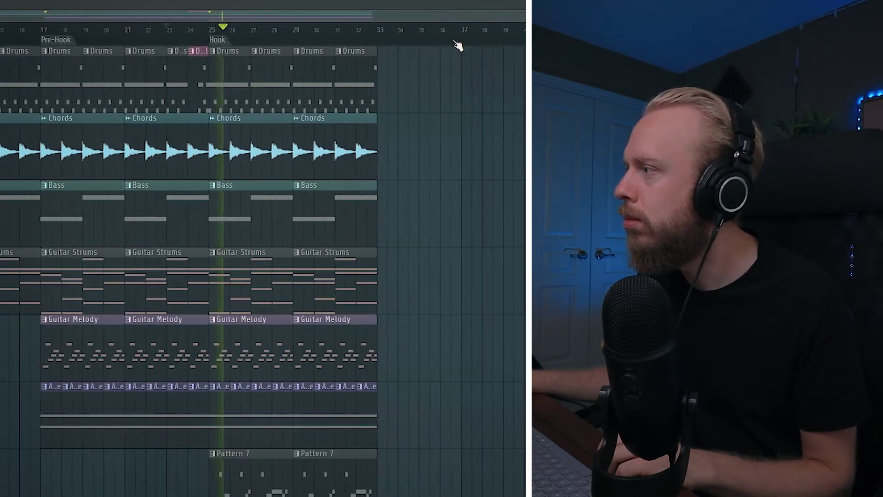
# Duplicate all clips of Verse 1, Pre-Hook and Hook so the copies start at bar 33, and clear the selection.
pyautogui.rightClick(516, 181)
pyautogui.moveTo(525, 495); pyautogui.dragTo(1, 46)
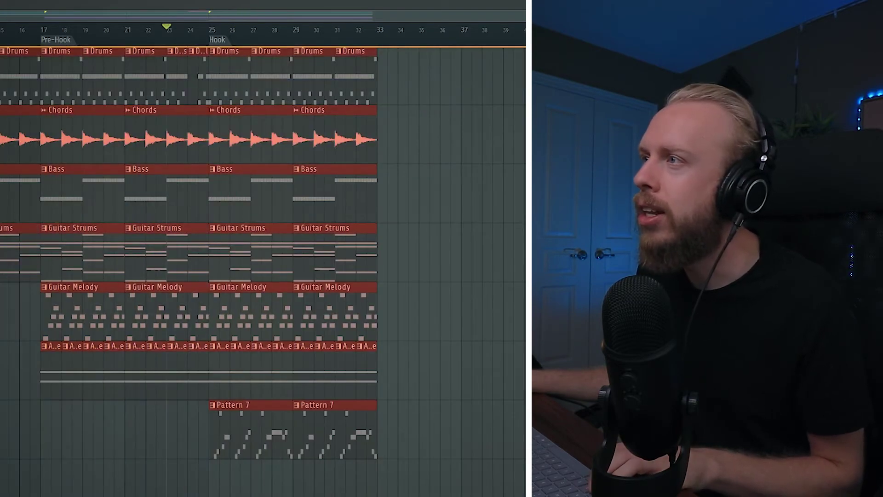
pyautogui.hotkey('ctrl', 'b')
pyautogui.moveTo(448, 90); pyautogui.dragTo(388, 99)
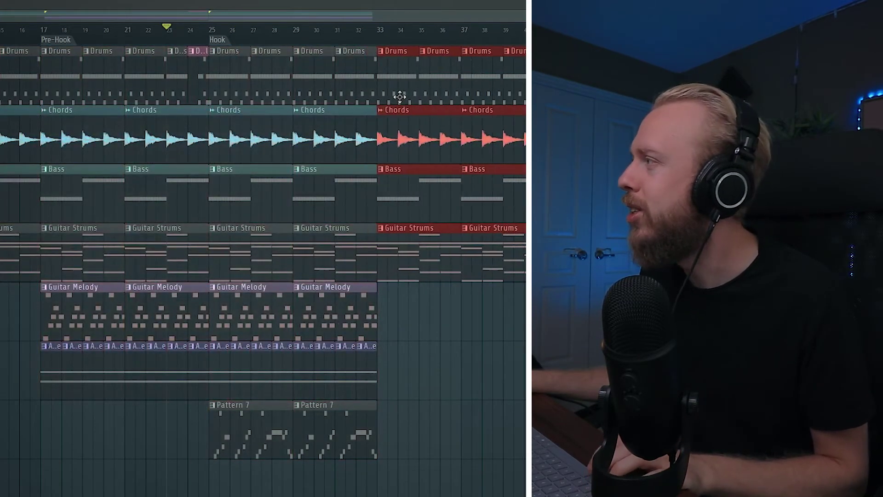
pyautogui.scroll(-3, 397, 48)
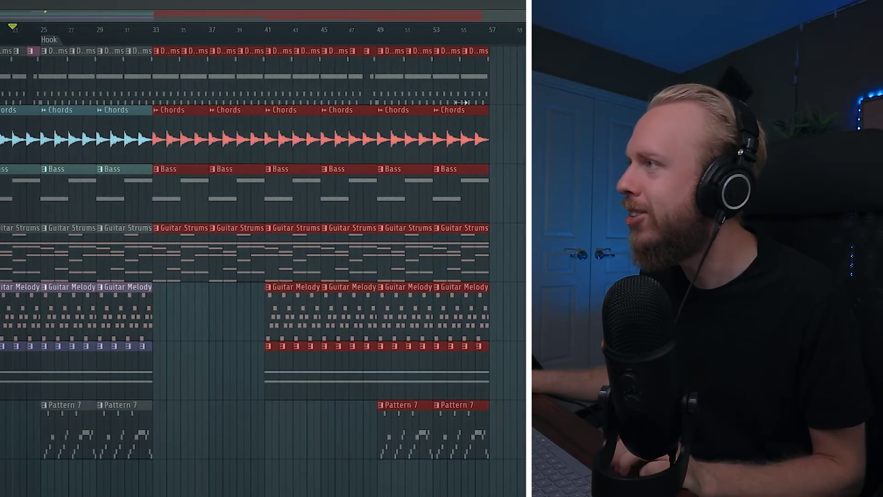
pyautogui.hotkey('ctrl', 'd')
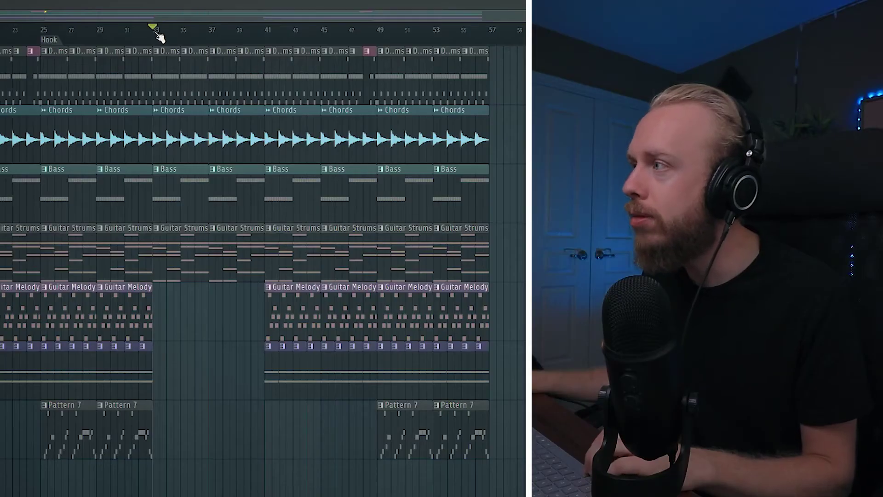
# Add a time marker named Verse 2 at bar 33.
pyautogui.hotkey('alt', 't')
pyautogui.write('Verse 2')
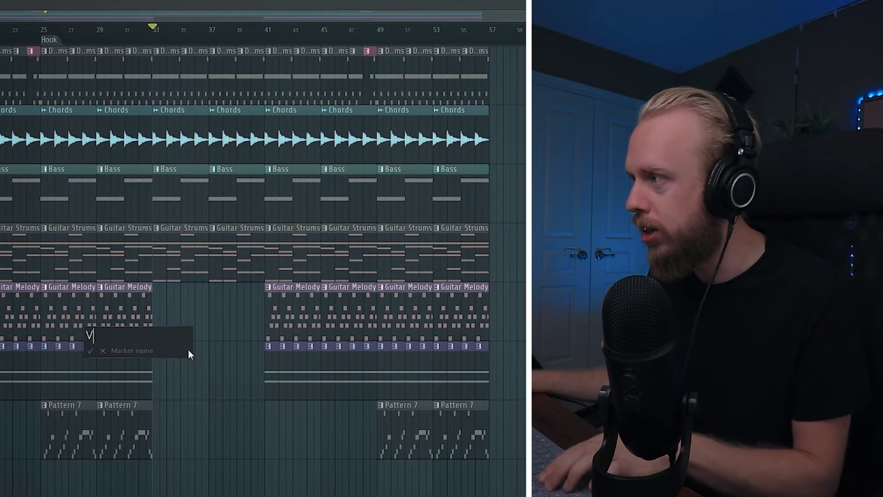
pyautogui.press('Return')
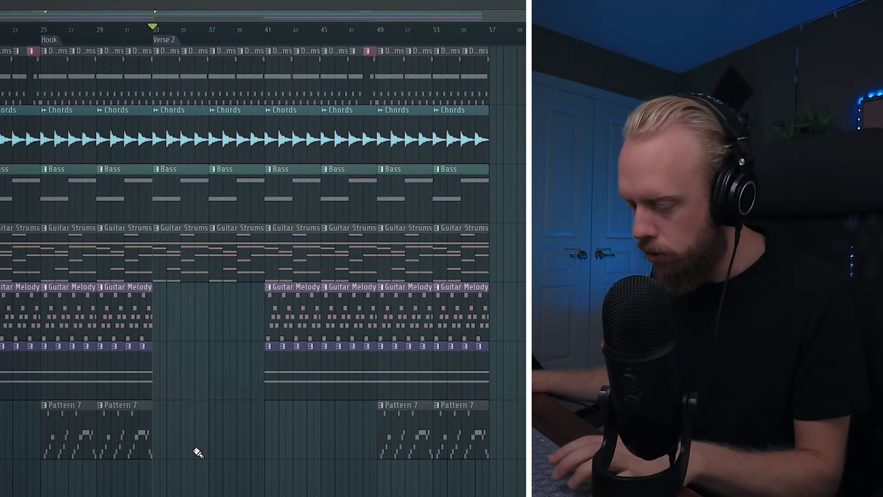
# Add time markers named Pre-Hook at bar 41 and Hook at bar 49 for the duplicated sections.
pyautogui.hotkey('alt', 't')
pyautogui.write('Pre-Hook')
pyautogui.press('Return')
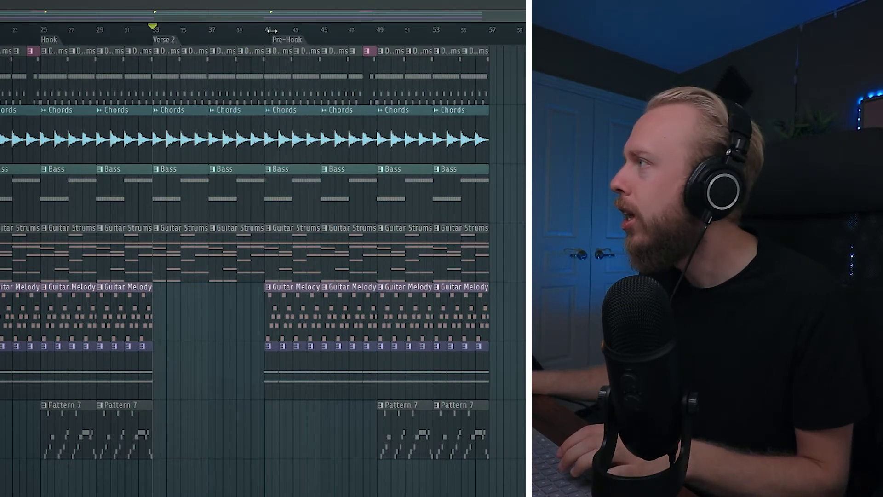
pyautogui.hotkey('alt', 't')
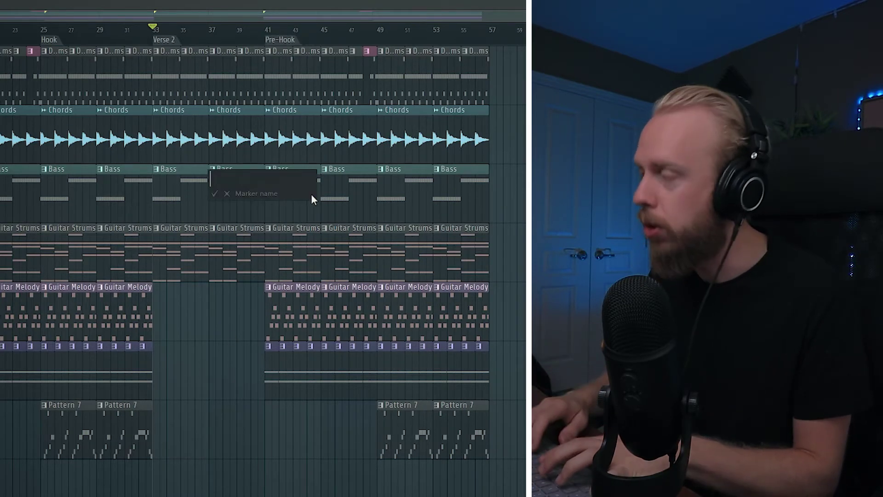
pyautogui.write('Hook')
pyautogui.press('Return')
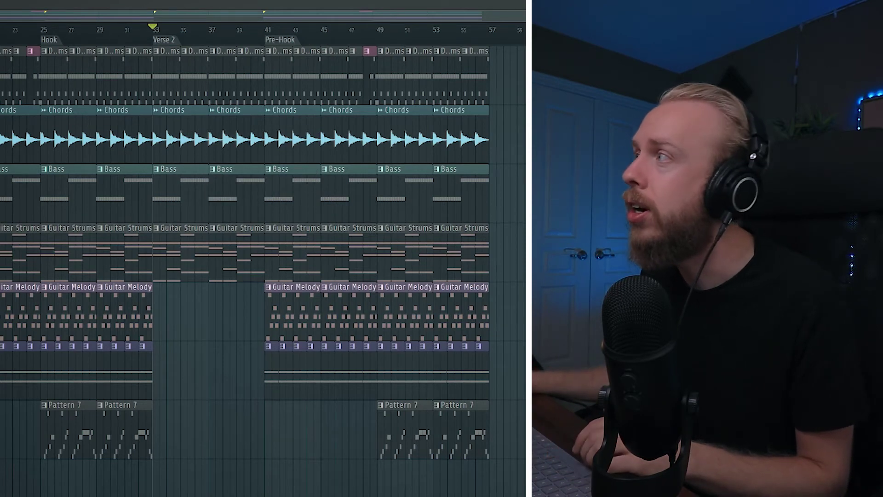
pyautogui.scroll(2, 414, 35)
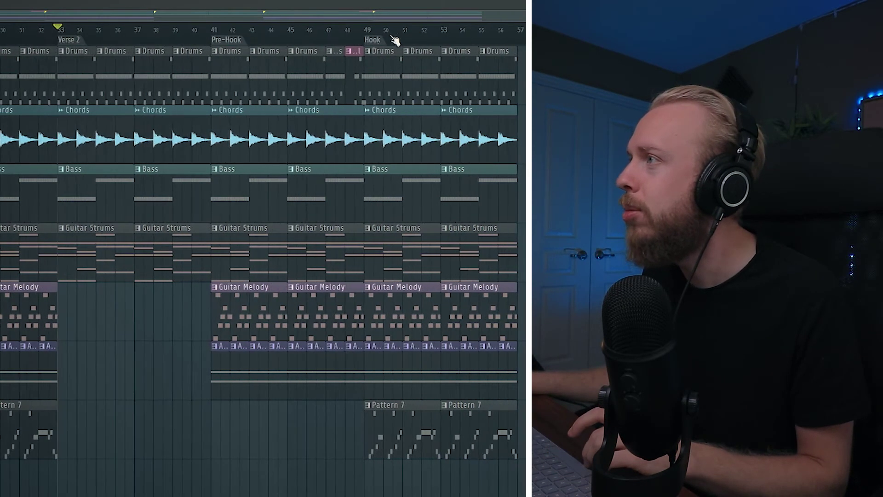
# Play the transition from the first Hook into Verse 2 and go to the second Pre-Hook at bar 41.
pyautogui.scroll(1, 47, 38)
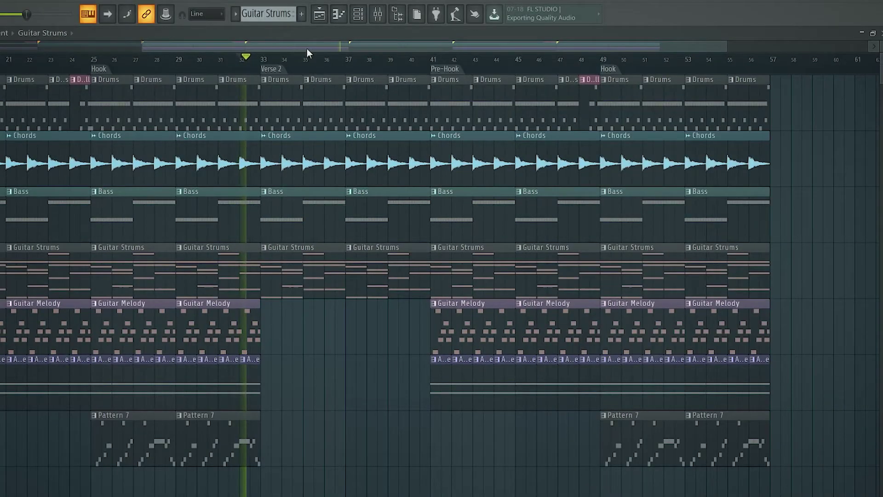
pyautogui.scroll(-2, 299, 67)
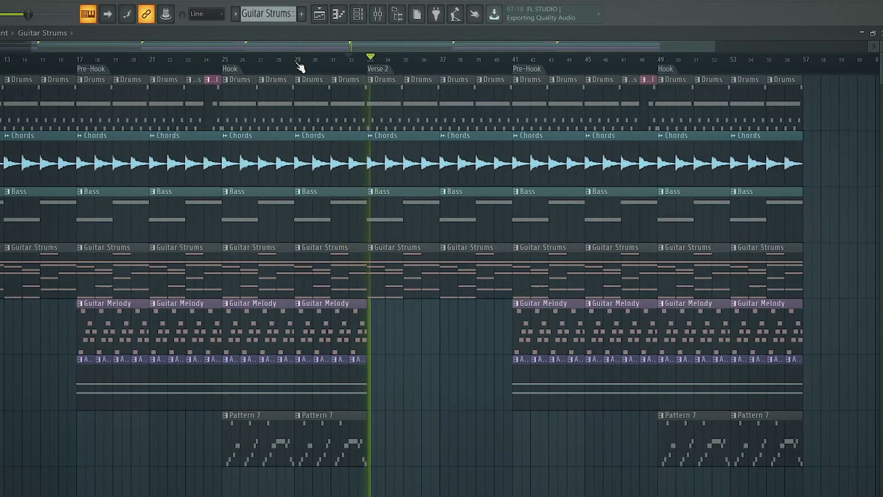
pyautogui.scroll(2, 298, 64)
pyautogui.moveTo(304, 48); pyautogui.dragTo(344, 49)
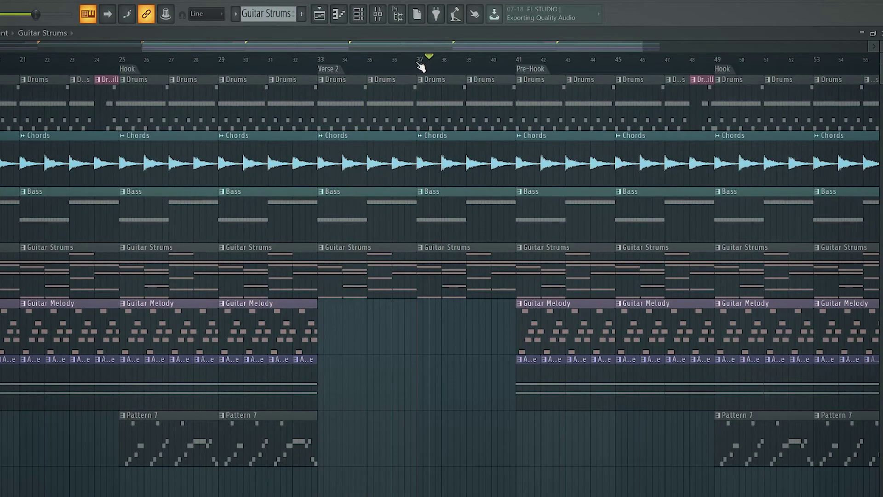
pyautogui.scroll(-3, 401, 70)
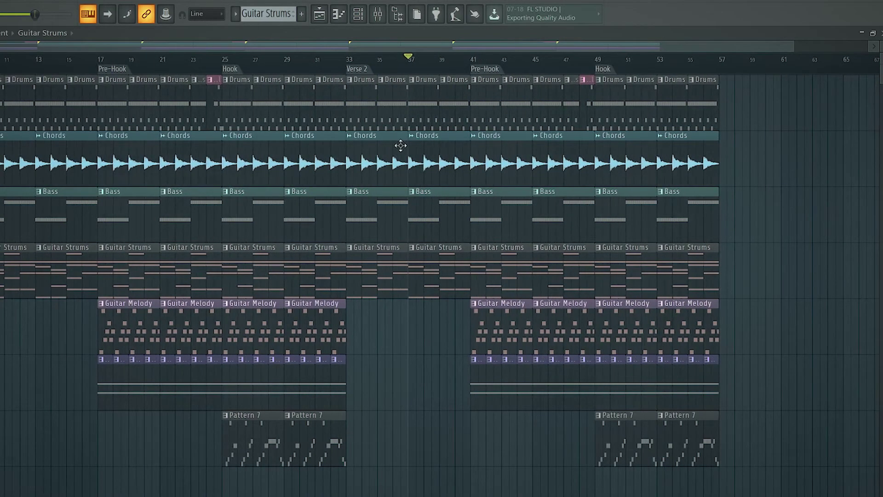
pyautogui.click(481, 68)
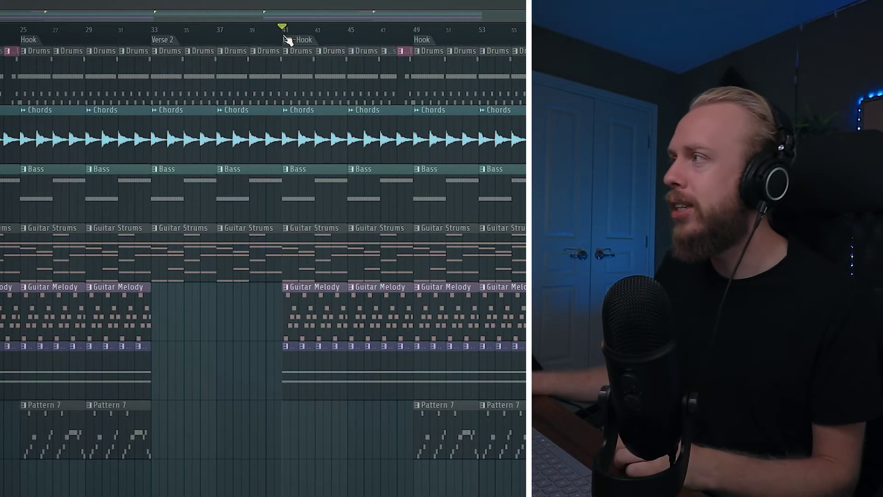
pyautogui.scroll(-2, 288, 41)
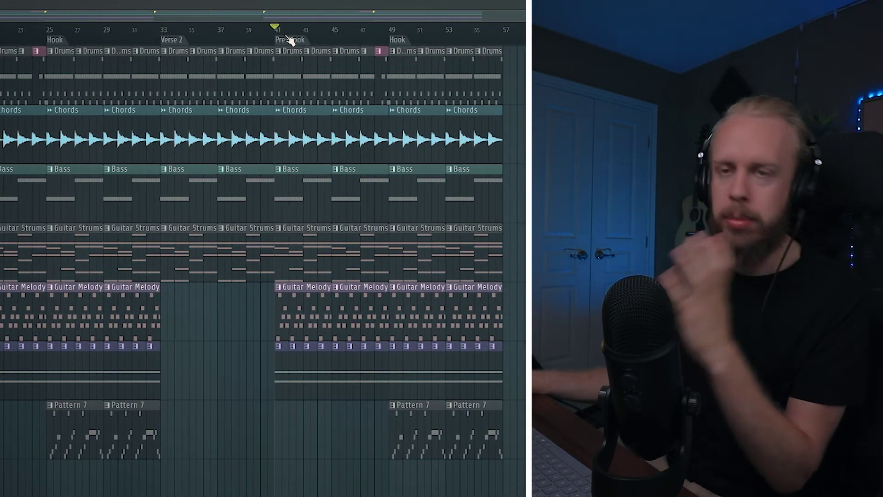
# Add Fruity Parametric EQ 2 with the 20Hz + 18kHz cut preset to the Kontakt track and create an automation clip for its last band's frequency.
pyautogui.scroll(4, 407, 44)
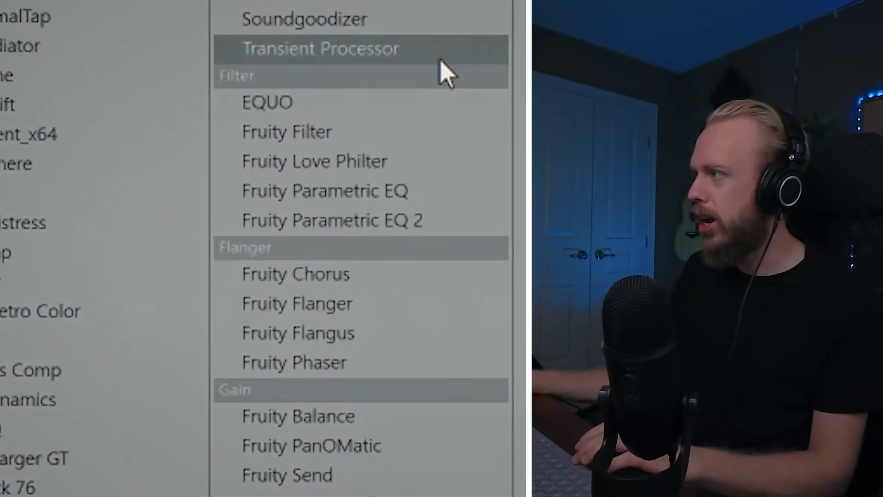
pyautogui.click(452, 232)
pyautogui.click(450, 95)
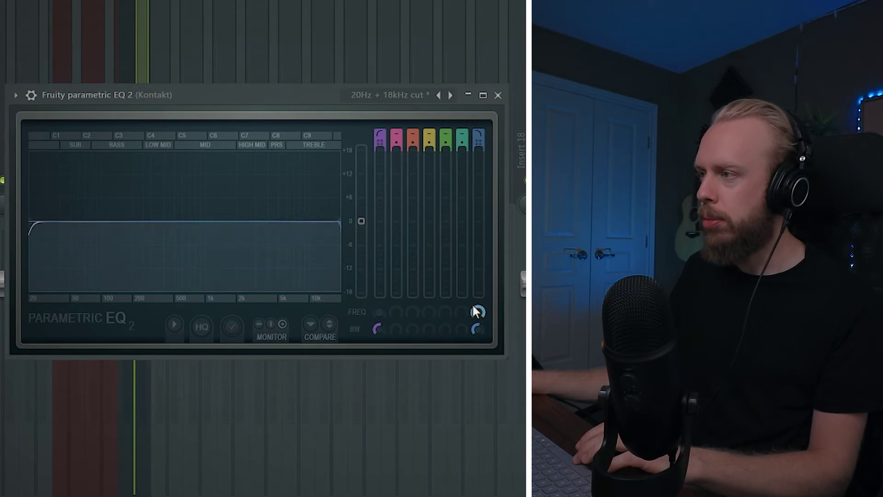
pyautogui.rightClick(476, 312)
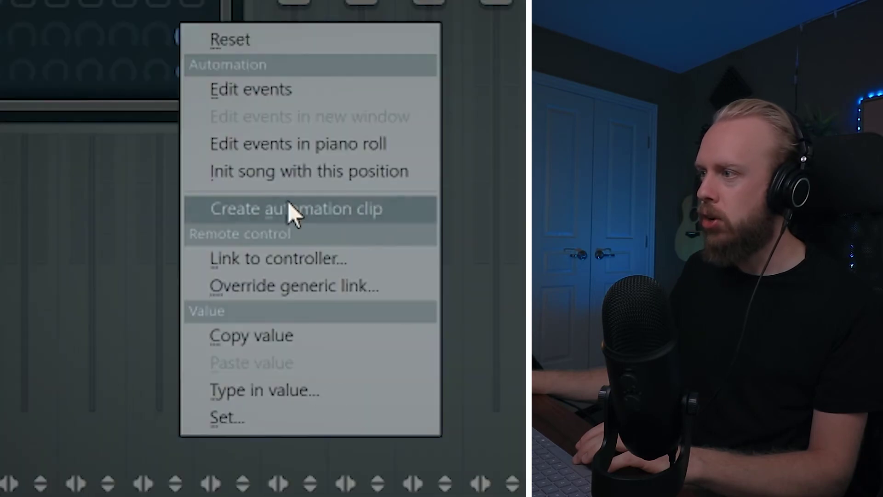
pyautogui.click(289, 207)
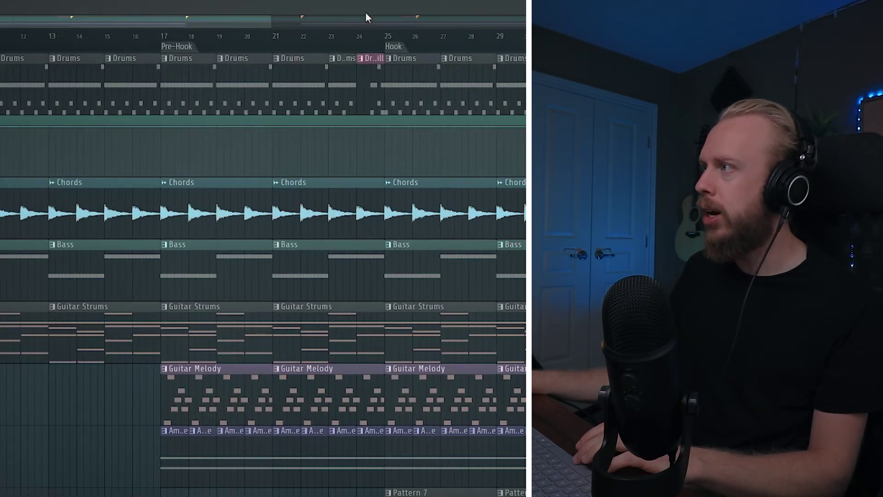
# Add automation points at bar 41 so the EQ cutoff drops about halfway at the second Pre-Hook, and play that section.
pyautogui.scroll(-3, 366, 13)
pyautogui.scroll(2, 367, 14)
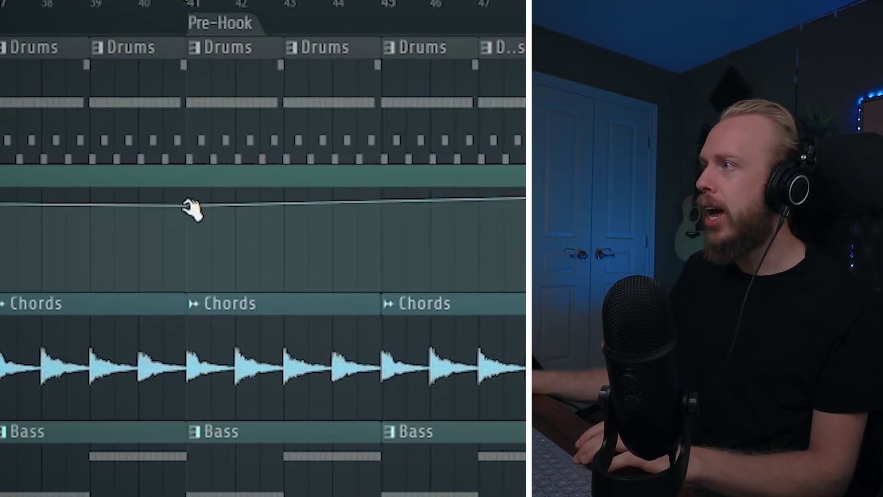
pyautogui.rightClick(187, 238)
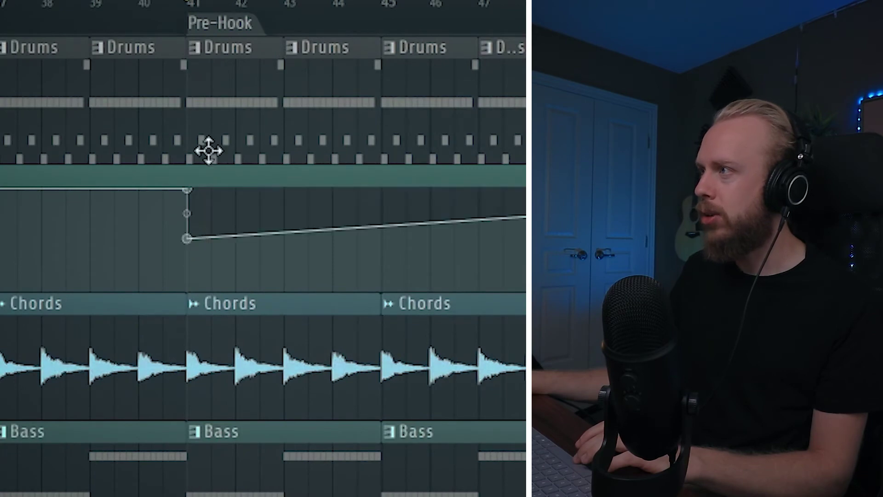
pyautogui.click(154, 3)
pyautogui.press('space')
pyautogui.scroll(2, 154, 4)
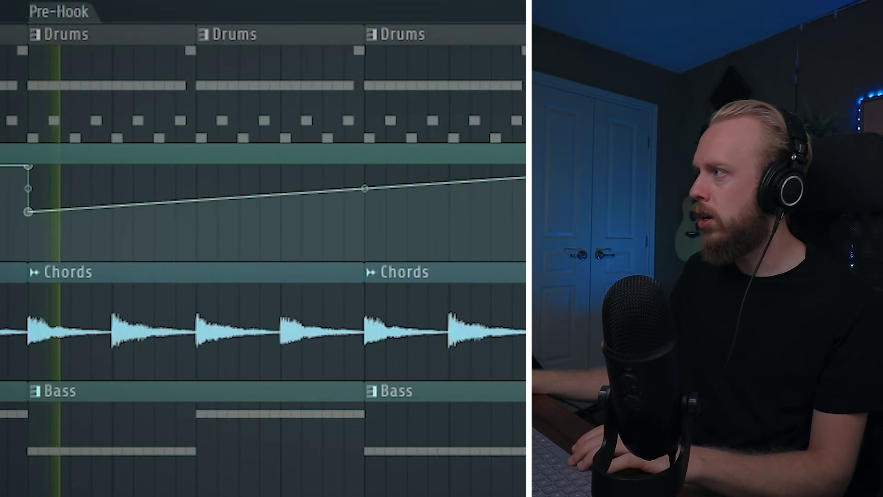
# Curve the EQ automation's rise from bar 41 to the Hook and shape a second automation rise from bar 45 to 49 below Pattern 7.
pyautogui.moveTo(426, 129); pyautogui.dragTo(426, 138)
pyautogui.rightClick(170, 487)
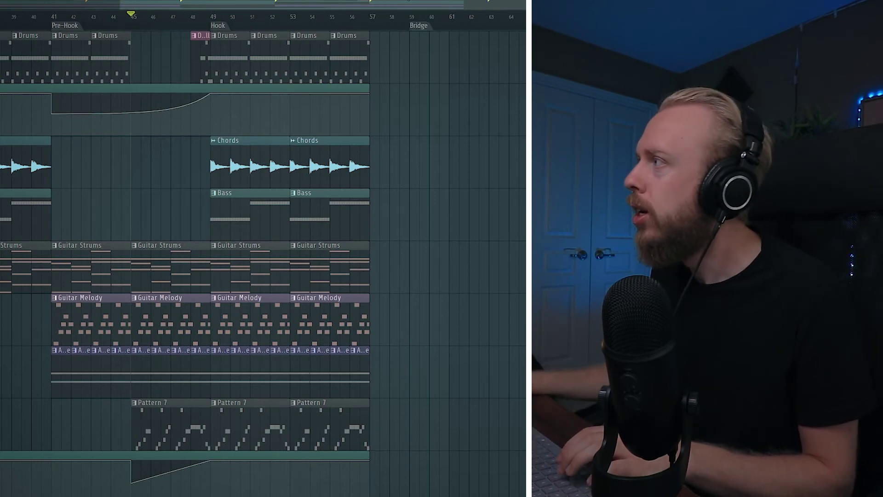
# Move the Bridge marker to bar 57 and duplicate the second Hook's drum, chord, bass, guitar and Pattern 7 clips into the Bridge.
pyautogui.moveTo(376, 18); pyautogui.dragTo(211, 18)
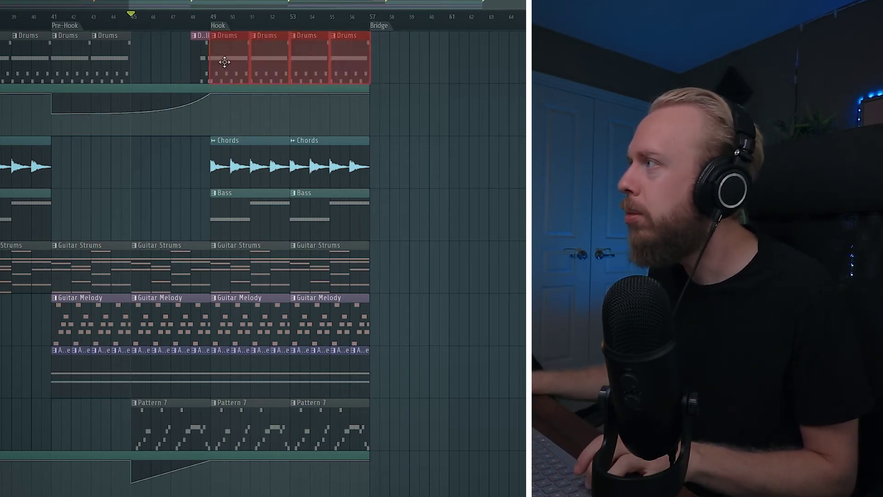
pyautogui.hotkey('ctrl', 'b')
pyautogui.moveTo(410, 450); pyautogui.dragTo(218, 180)
pyautogui.hotkey('ctrl', 'b')
pyautogui.moveTo(326, 175); pyautogui.dragTo(274, 168)
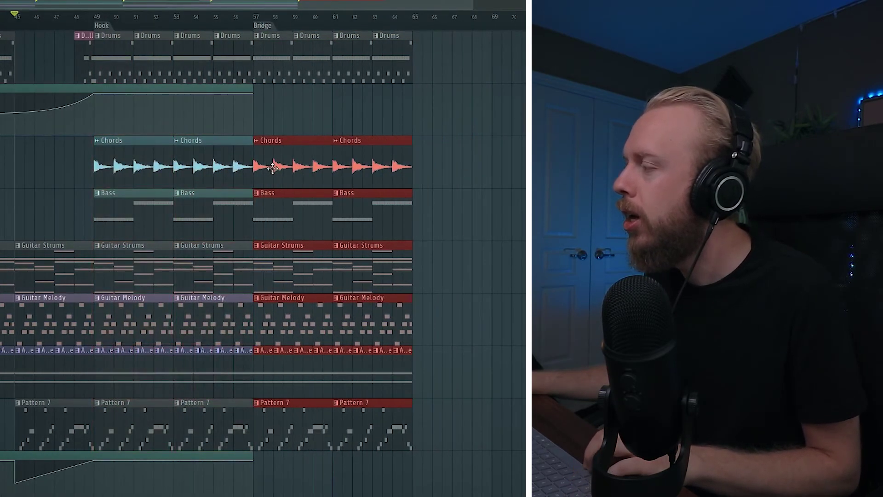
pyautogui.hotkey('ctrl', 'd')
# Remove the Guitar Melody and Pattern 7 clips from the Bridge between bars 57 and 65.
pyautogui.moveTo(423, 318); pyautogui.dragTo(298, 334)
pyautogui.press('Delete')
pyautogui.moveTo(269, 441); pyautogui.dragTo(426, 443)
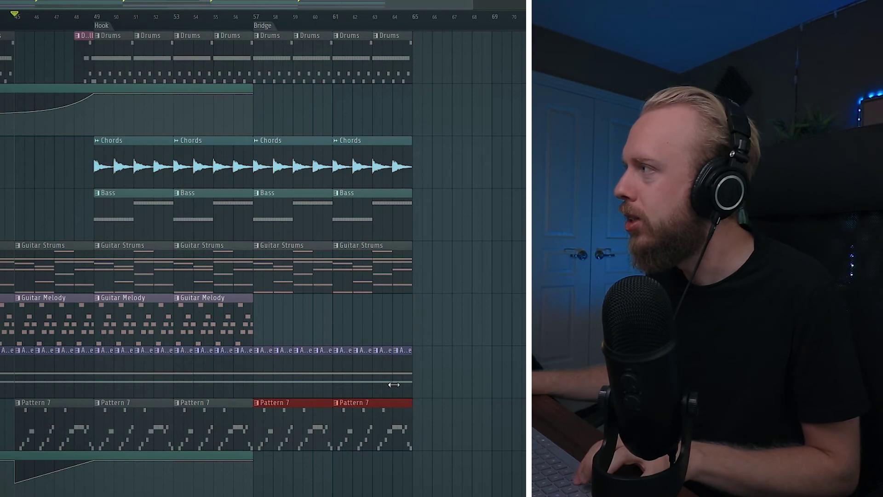
pyautogui.press('Delete')
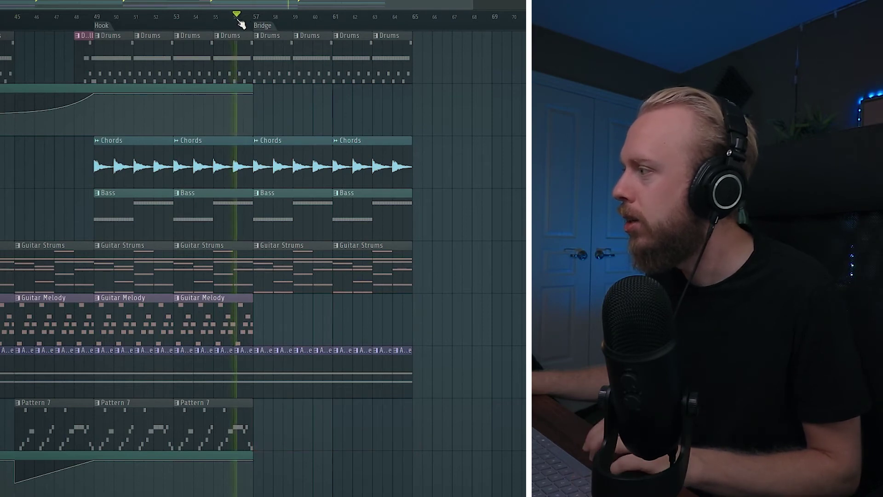
# Build a final Hook section at bars 65 to 73 with the full set of Hook clips and a drum fill leading into it.
pyautogui.scroll(-2, 240, 23)
pyautogui.scroll(2, 422, 24)
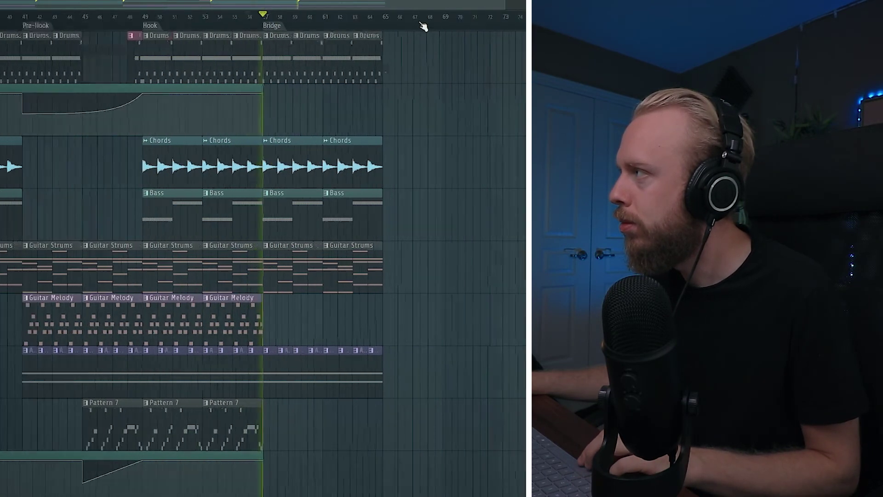
pyautogui.moveTo(304, 4); pyautogui.dragTo(350, 4)
pyautogui.moveTo(137, 45); pyautogui.dragTo(319, 51)
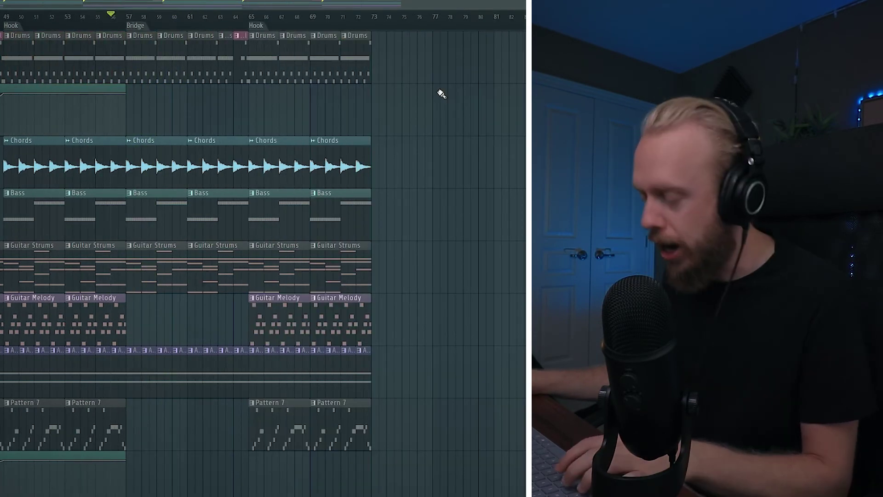
# Add an Outro marker at bar 73, where the final Hook ends.
pyautogui.hotkey('alt', 't')
pyautogui.write('Ou')
pyautogui.press('Escape')
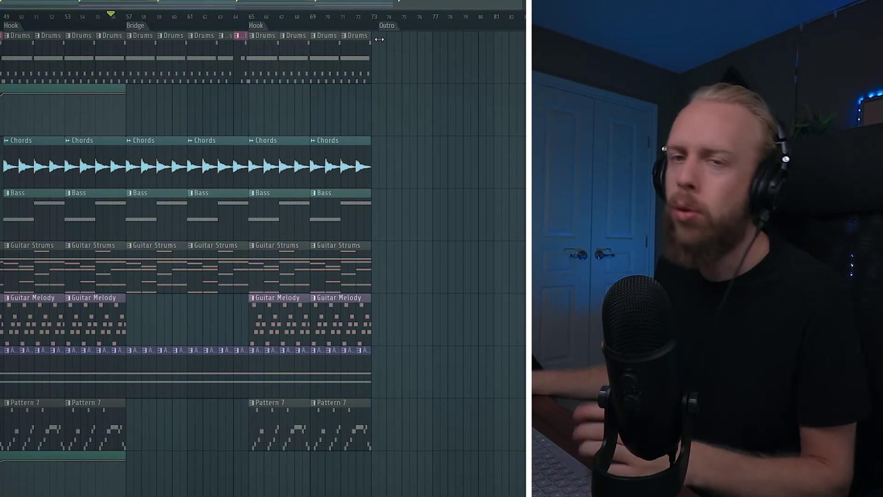
pyautogui.moveTo(380, 39); pyautogui.dragTo(377, 39)
pyautogui.scroll(2, 438, 33)
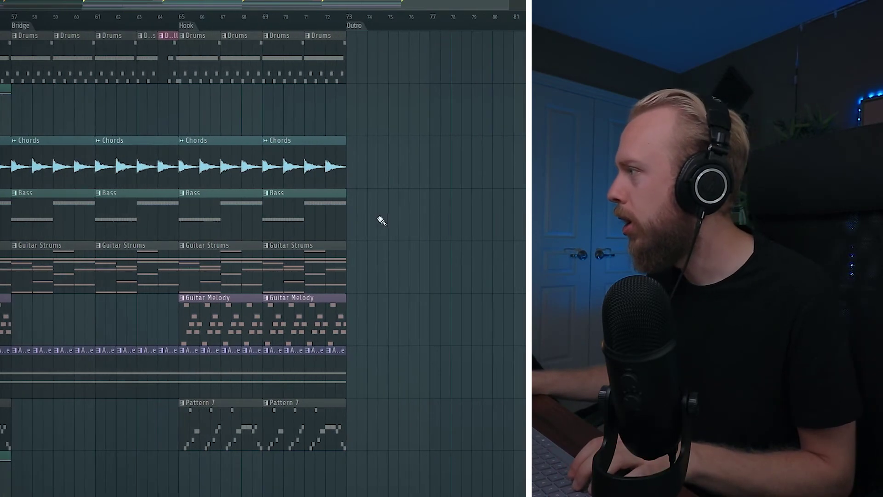
# Duplicate the final Hook's clips into the Outro at bars 73 to 81 and delete the Pattern 7 clips there.
pyautogui.moveTo(414, 467); pyautogui.dragTo(376, 61)
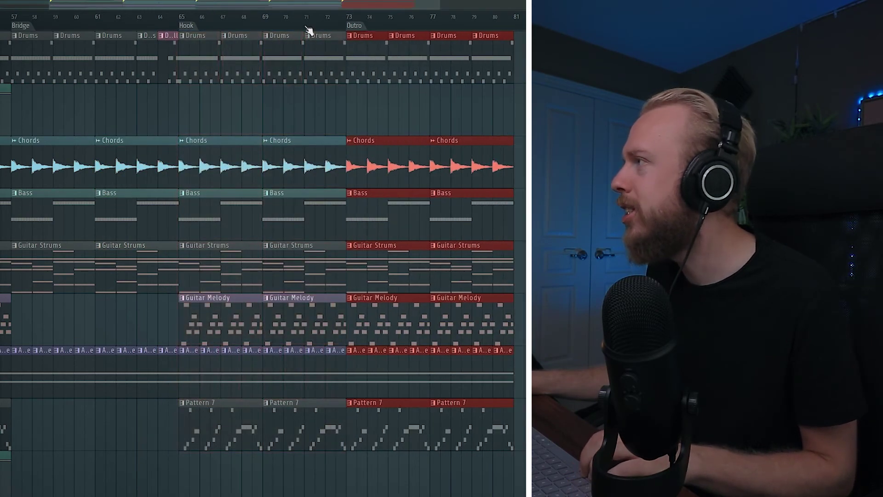
pyautogui.scroll(-5, 295, 27)
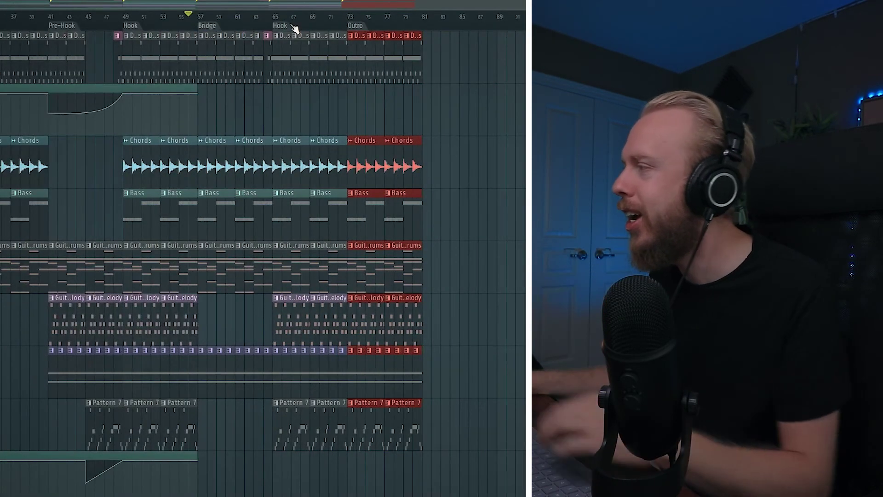
pyautogui.scroll(2, 295, 26)
pyautogui.moveTo(359, 1); pyautogui.dragTo(450, 2)
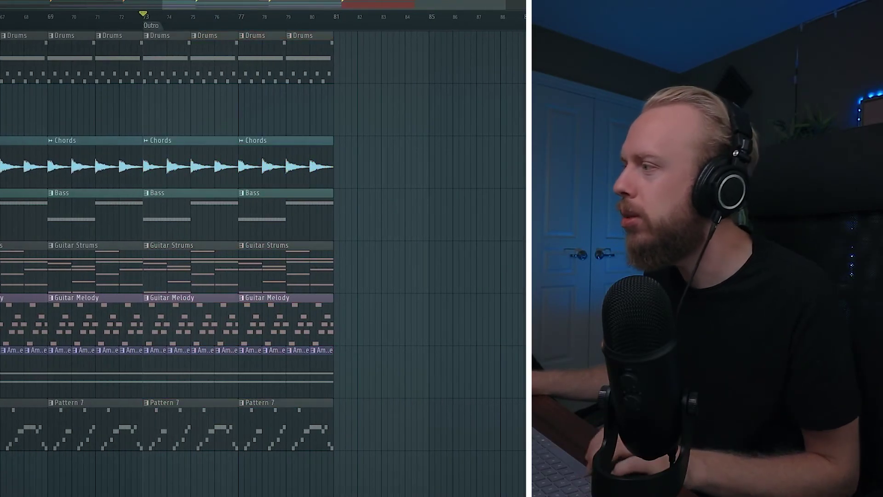
pyautogui.moveTo(196, 427); pyautogui.dragTo(295, 439)
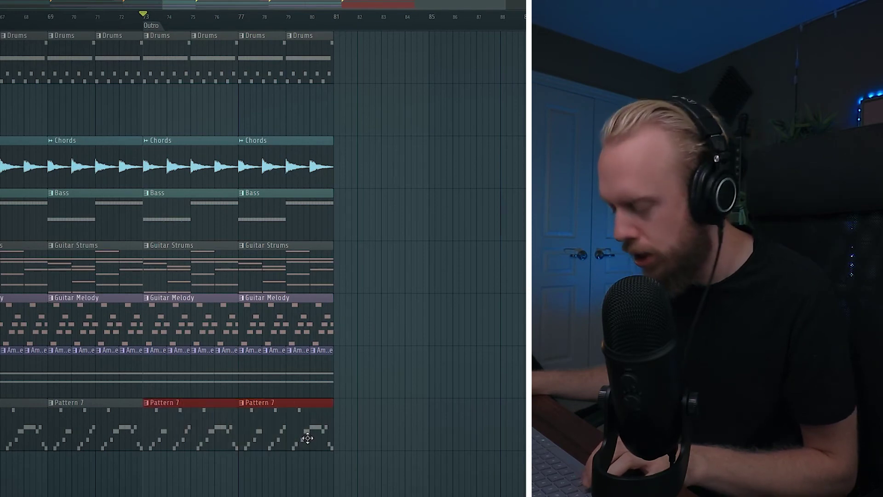
pyautogui.press('Delete')
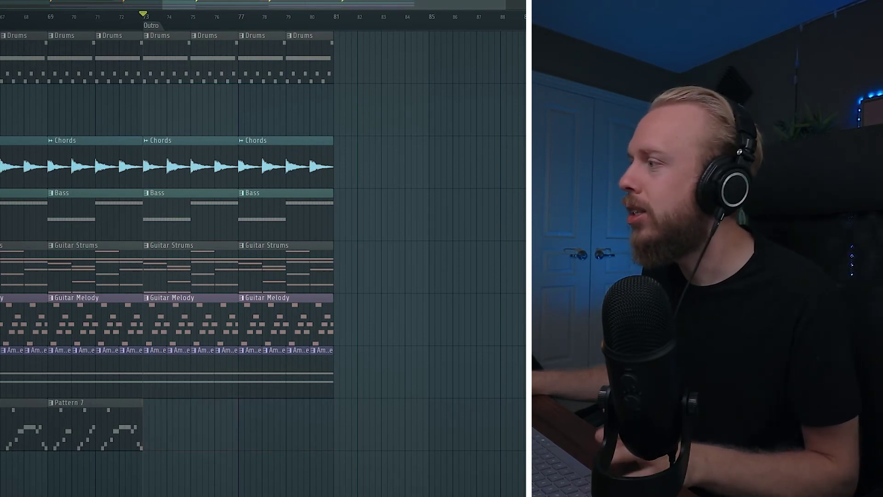
# Create an automation clip for the Master track's volume in the mixer.
pyautogui.keyDown('alt'); pyautogui.scroll(-2, 247, 252); pyautogui.keyUp('alt')
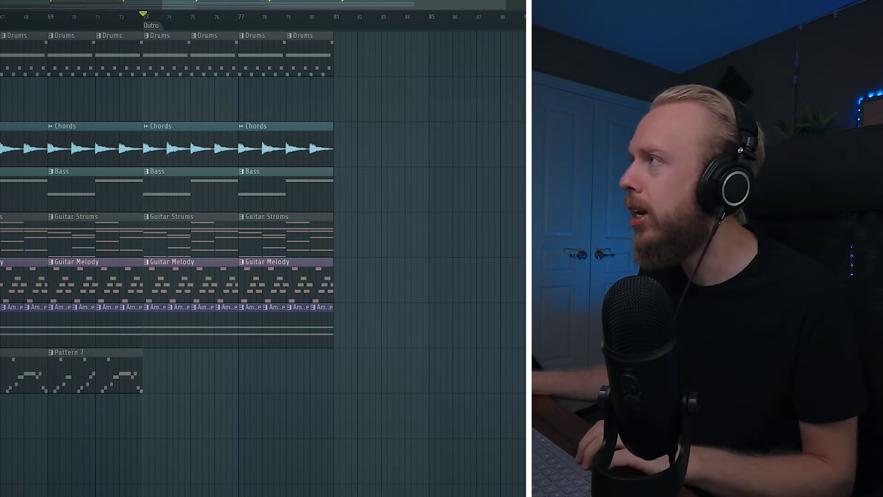
pyautogui.press('F9')
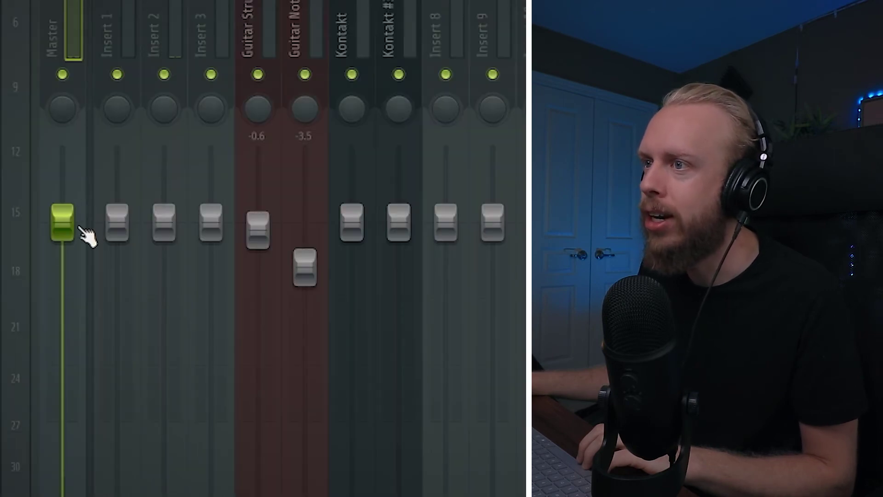
pyautogui.rightClick(81, 227)
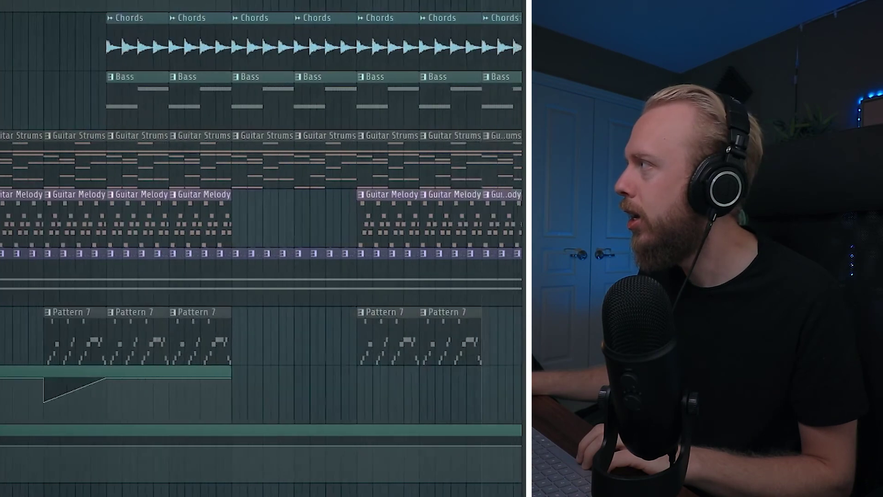
# Add a point at the Outro's start in the master volume automation and give it the value copied from the clip's end point.
pyautogui.scroll(-2, 261, 249)
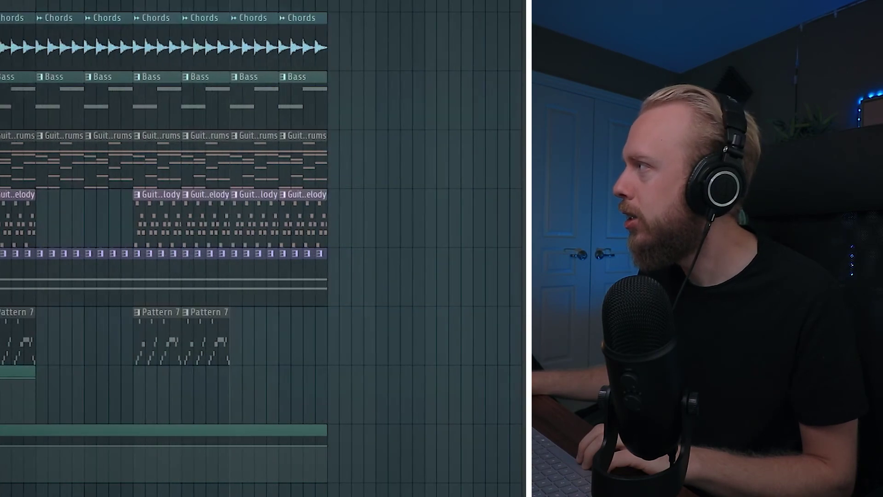
pyautogui.scroll(3, 160, 317)
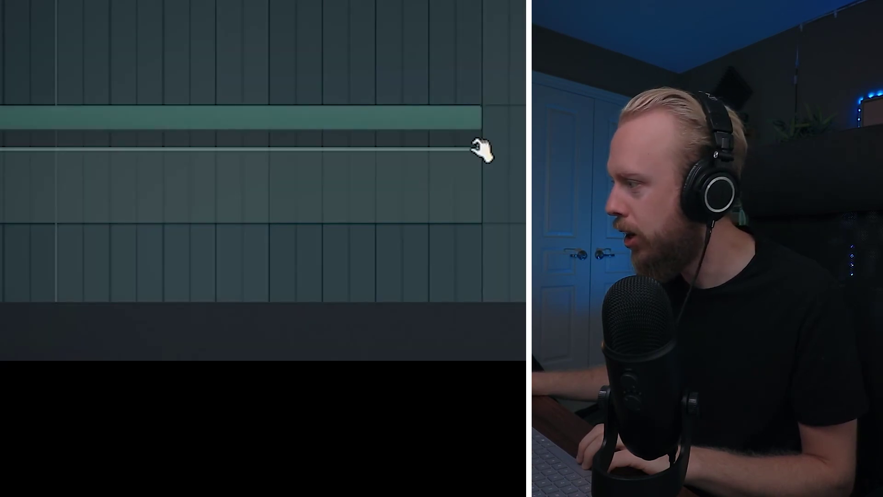
pyautogui.rightClick(476, 147)
pyautogui.click(519, 224)
pyautogui.rightClick(55, 149)
pyautogui.rightClick(56, 150)
pyautogui.click(139, 240)
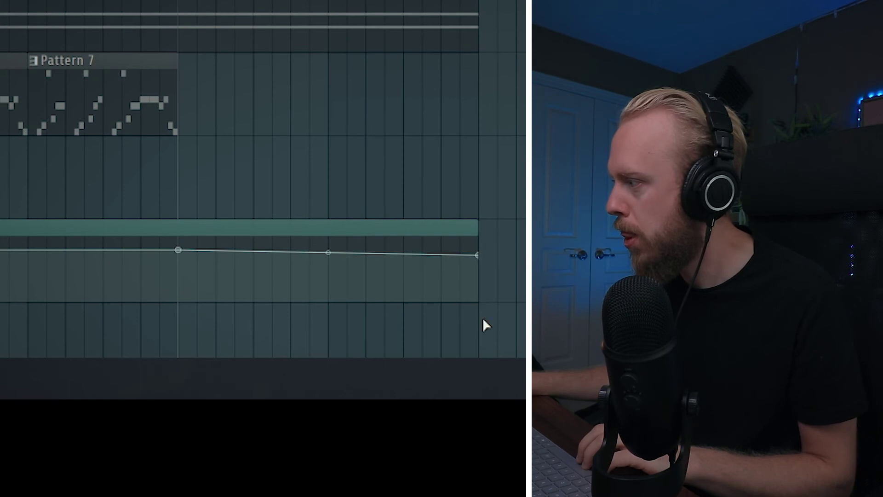